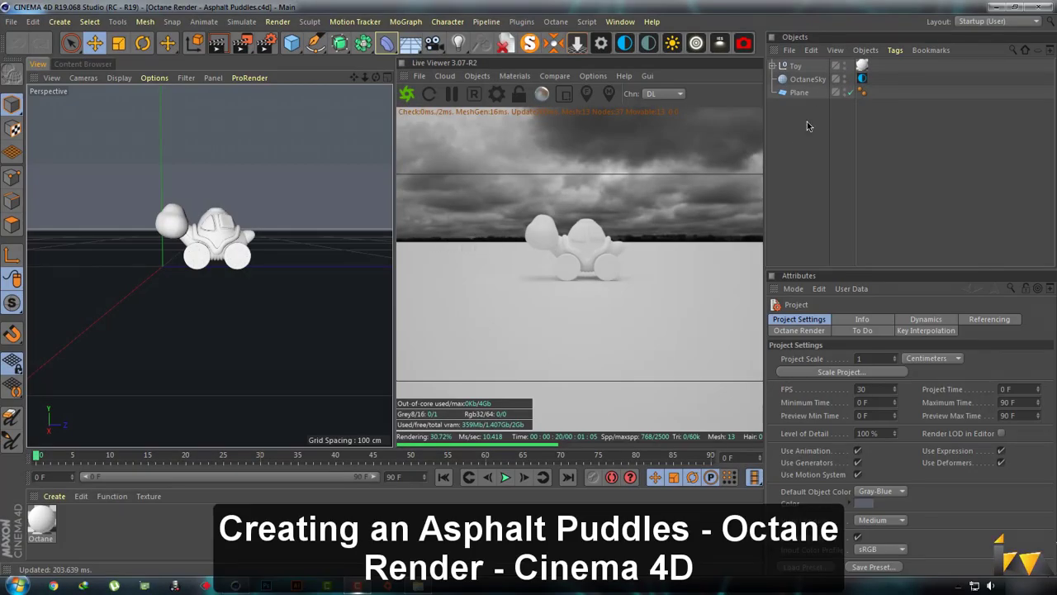
- Open the OctaneSky HDRI ImageTexture and switch its type to Normal, then back to Float
click(801, 80)
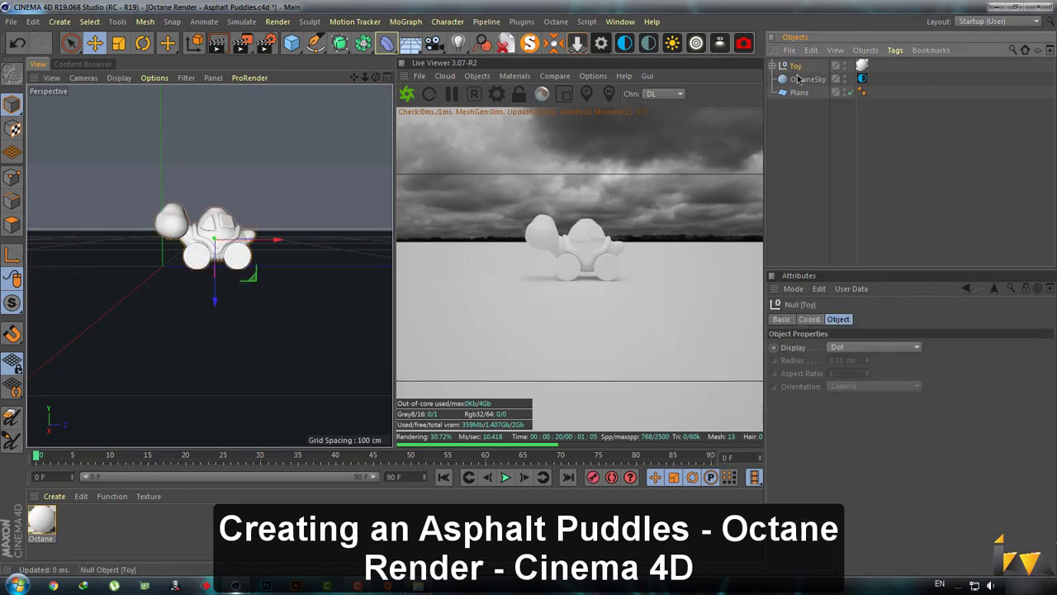
click(861, 78)
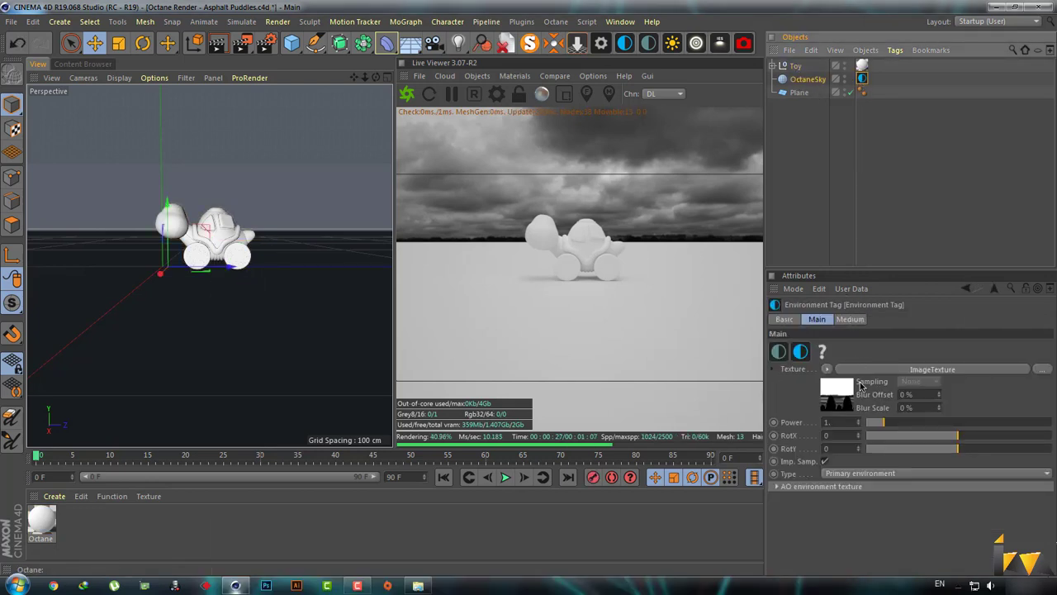
click(843, 393)
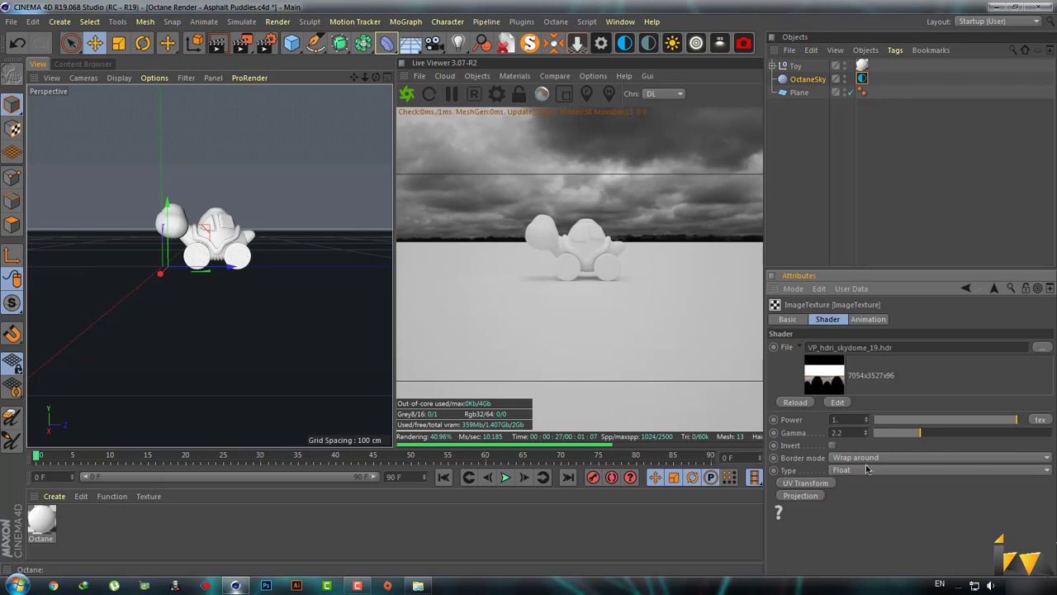
click(869, 470)
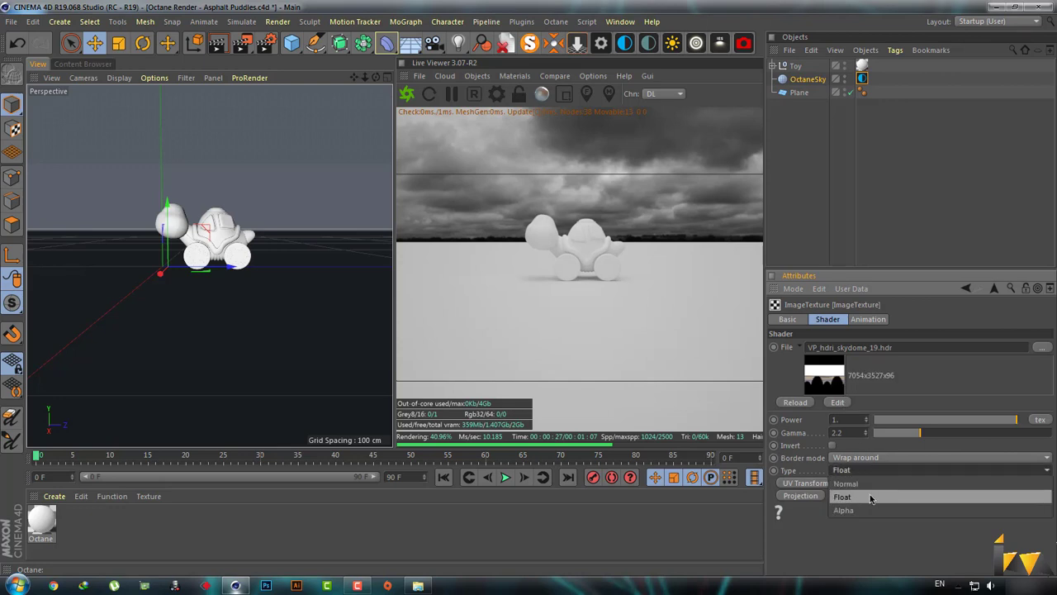
click(872, 485)
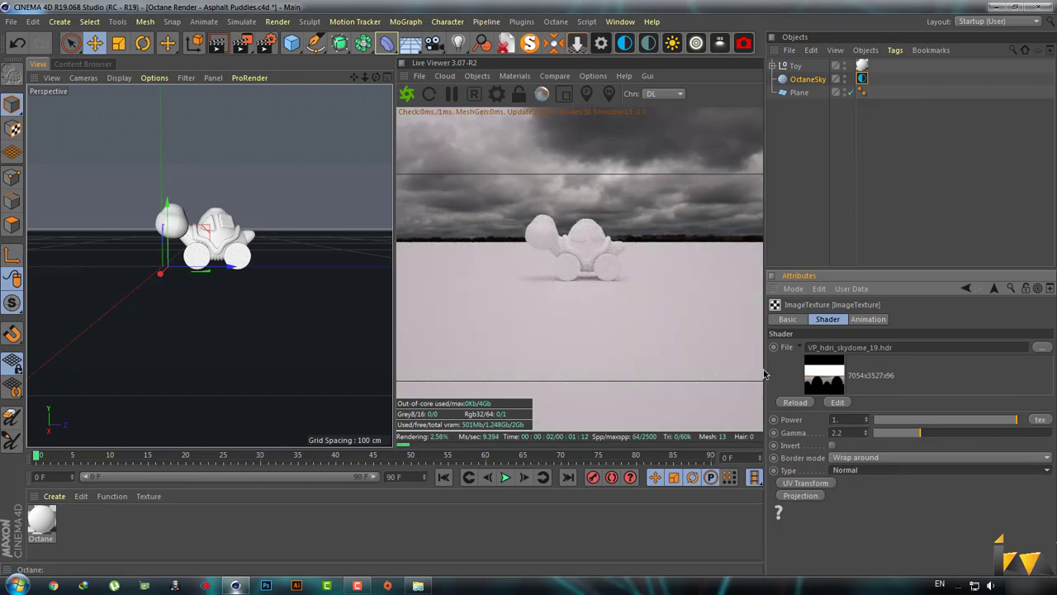
click(857, 469)
click(863, 497)
- Rename the Plane object to 'Ground' and deselect it
click(804, 96)
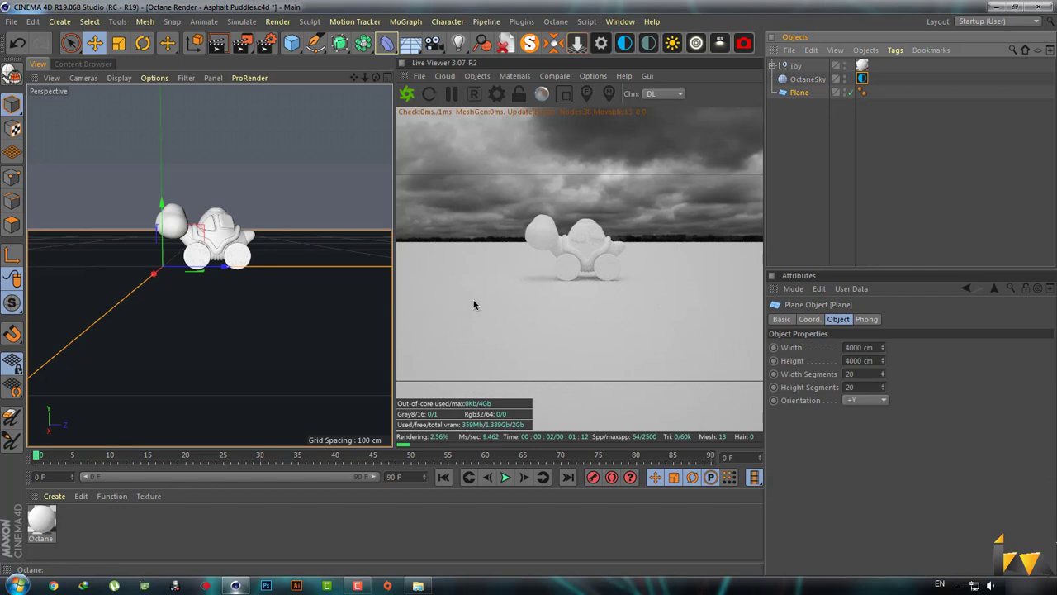
double_click(799, 93)
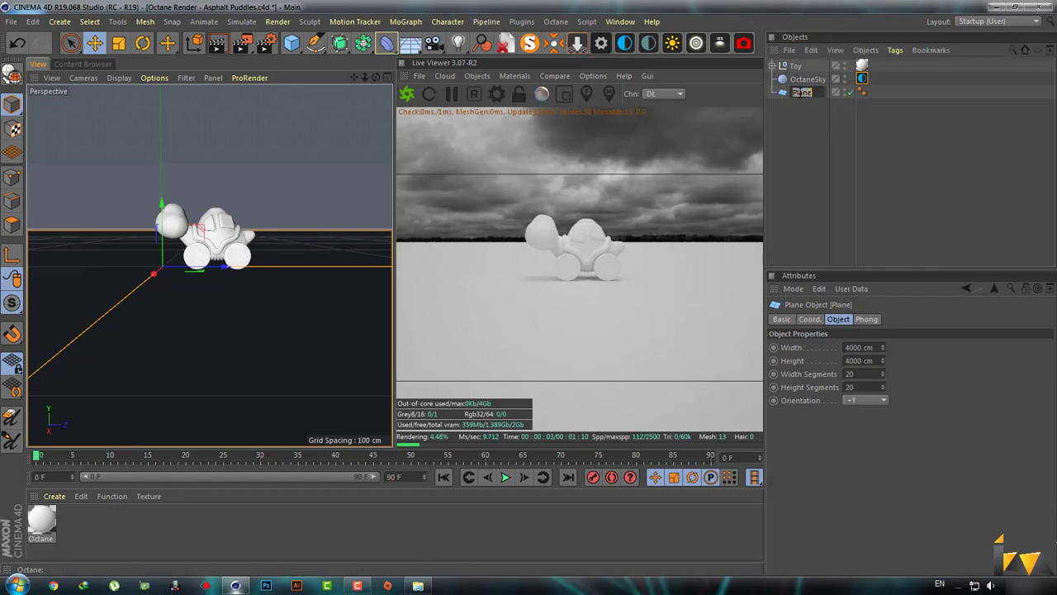
text(Gr)
text(ound)
key(Return)
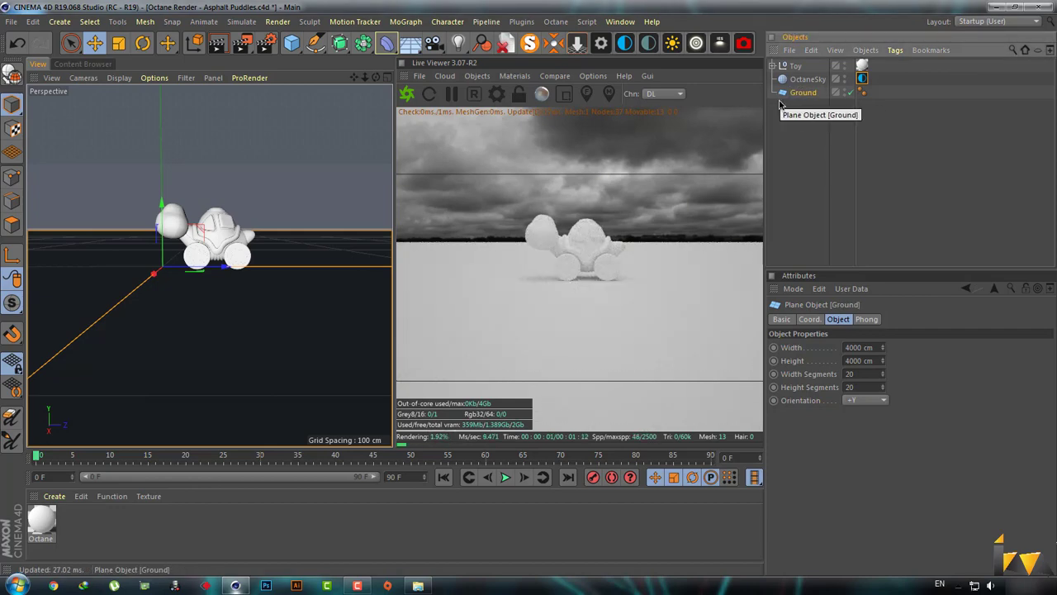
click(784, 128)
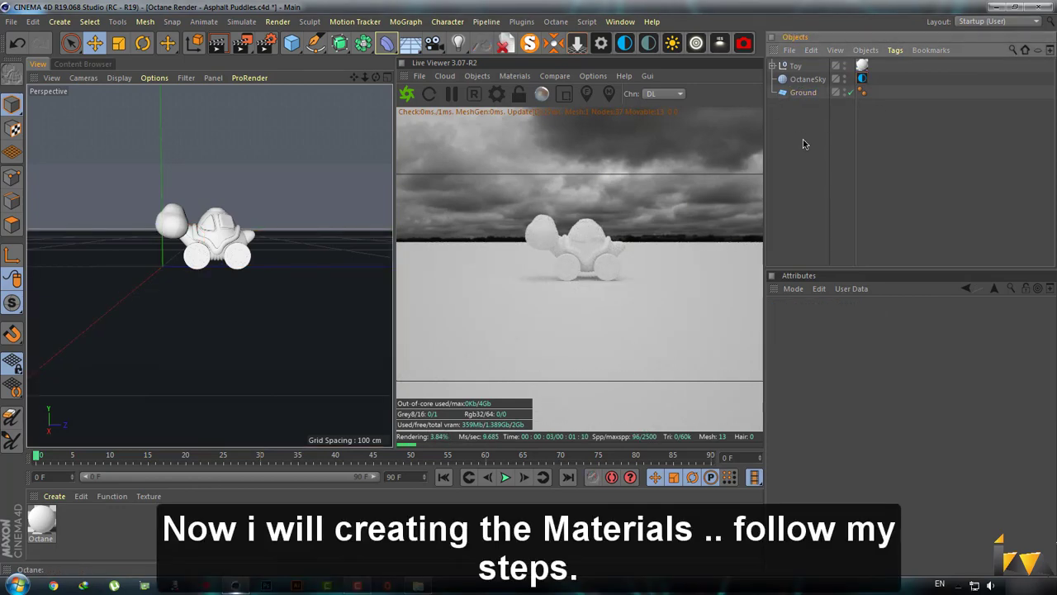
- Create an Octane Mix Material and name it 'asphalt puddles'
click(54, 497)
mouse_move(116, 401)
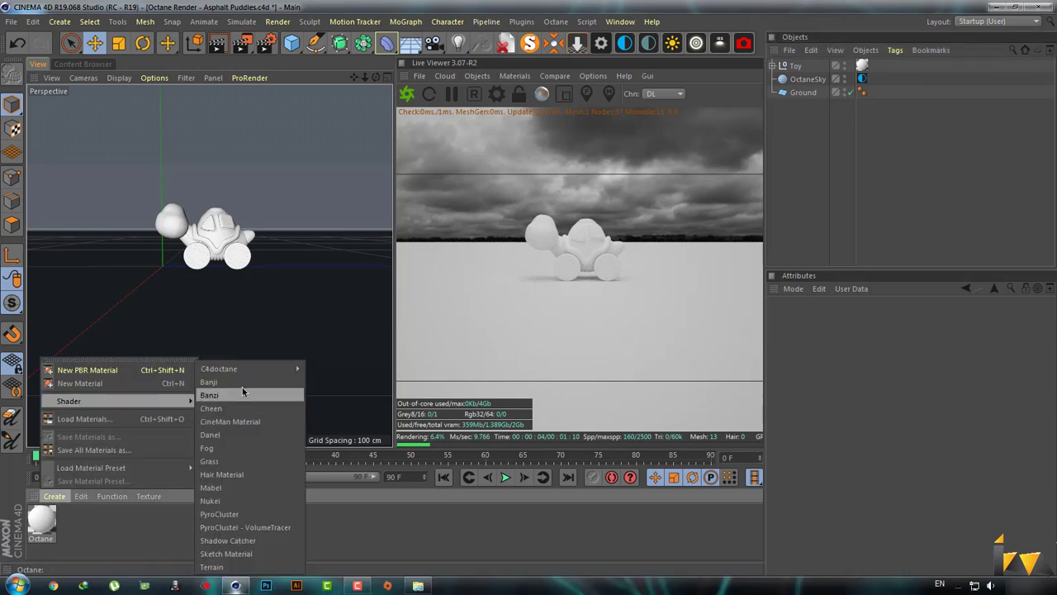
mouse_move(219, 368)
click(321, 383)
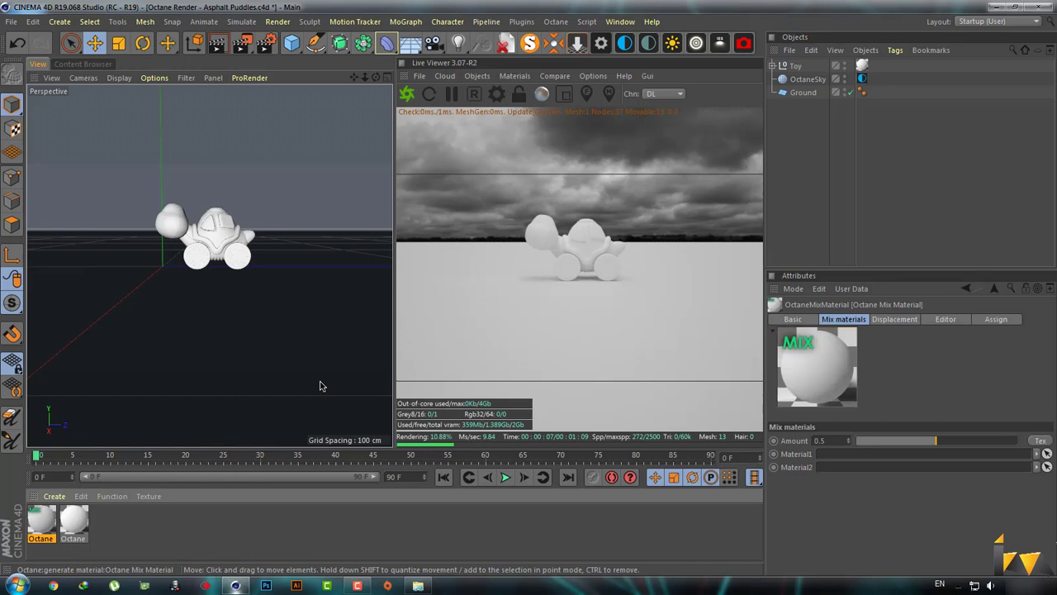
click(791, 320)
drag(889, 443, 706, 440)
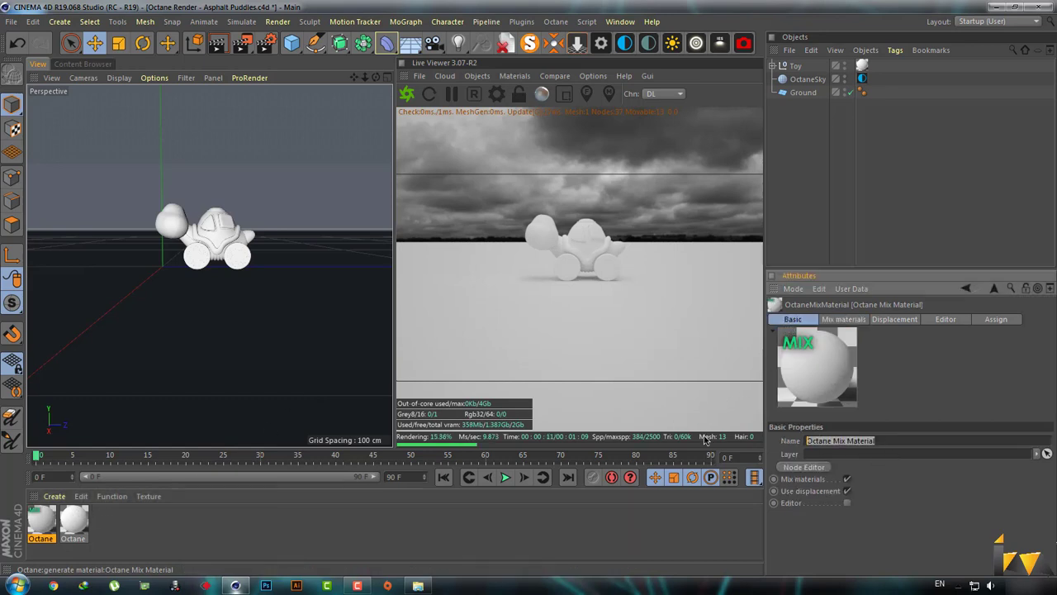
text(aspha)
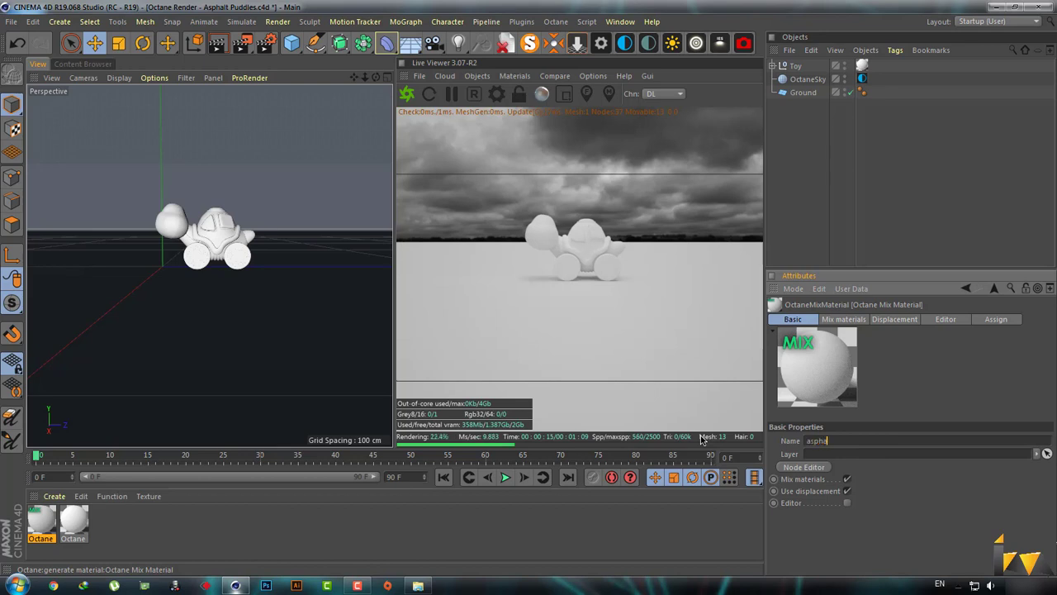
text(lt puddle)
text(s)
key(Return)
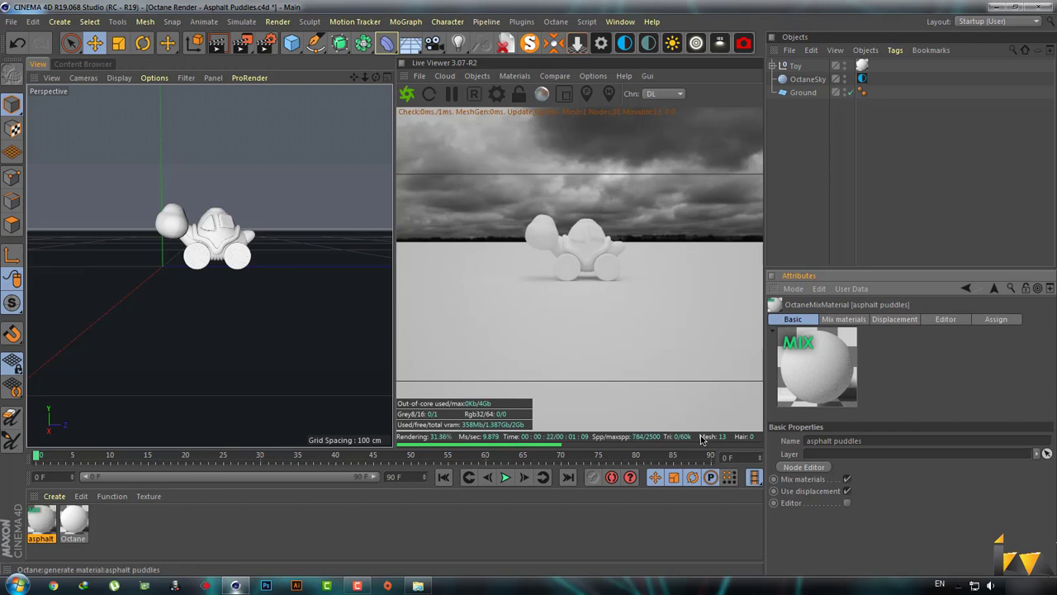
click(54, 495)
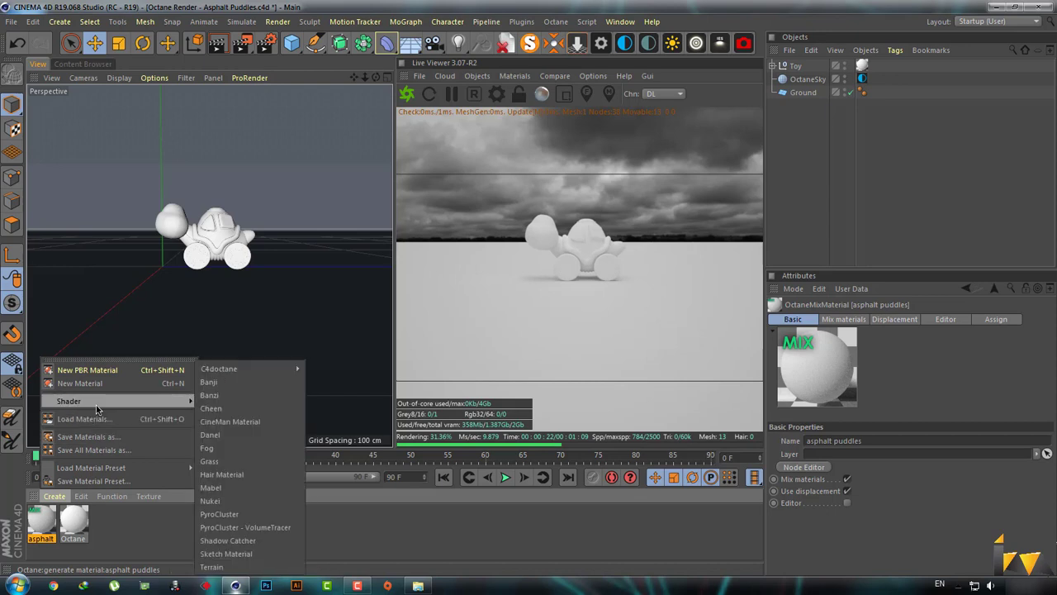
- Create a plain Octane material named 'asphalt' with Glossy material type
mouse_move(219, 368)
click(326, 374)
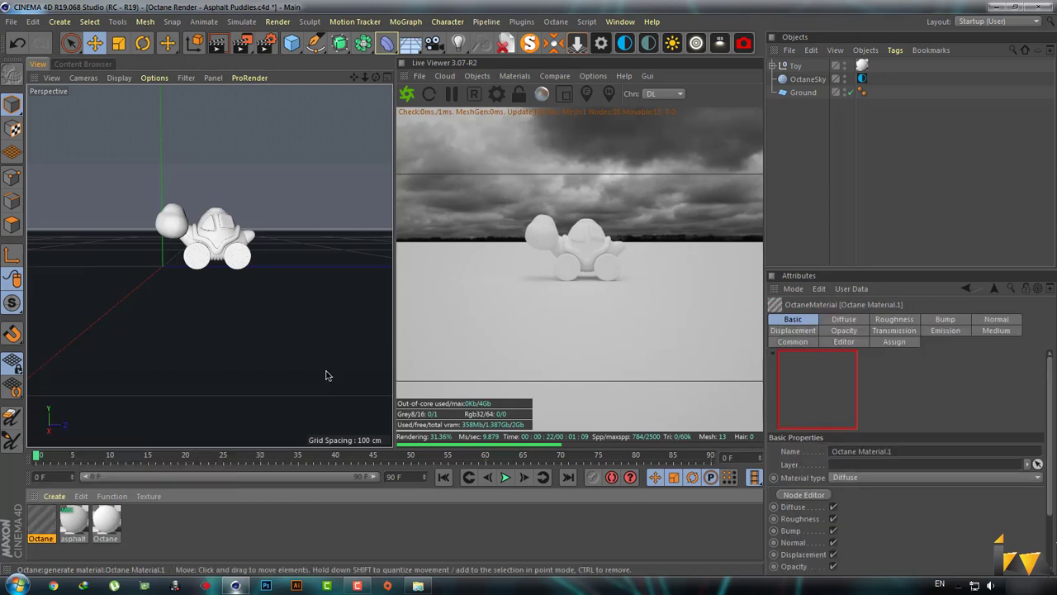
double_click(39, 519)
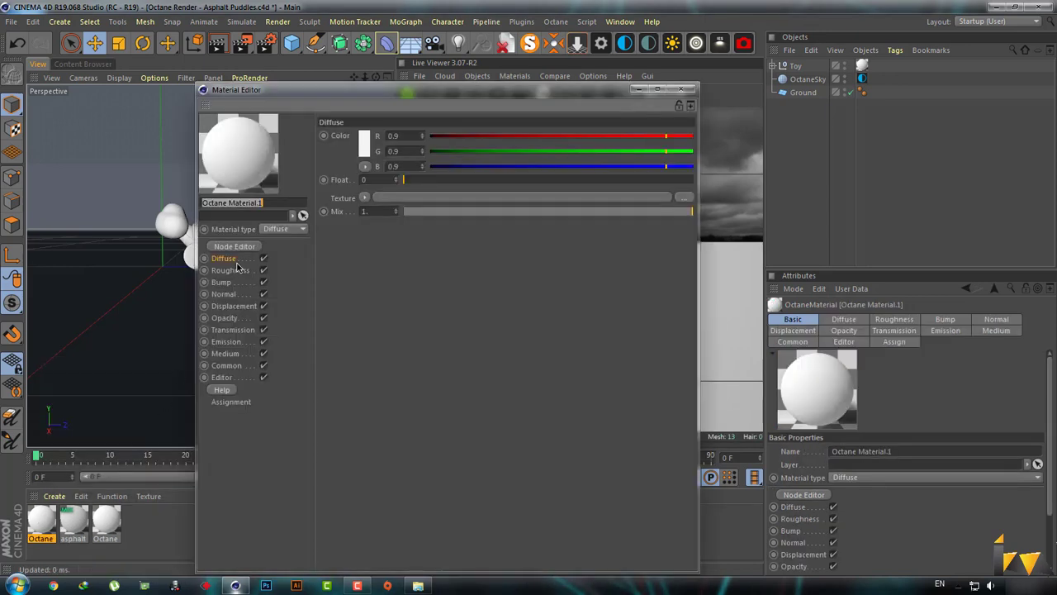
text(asp)
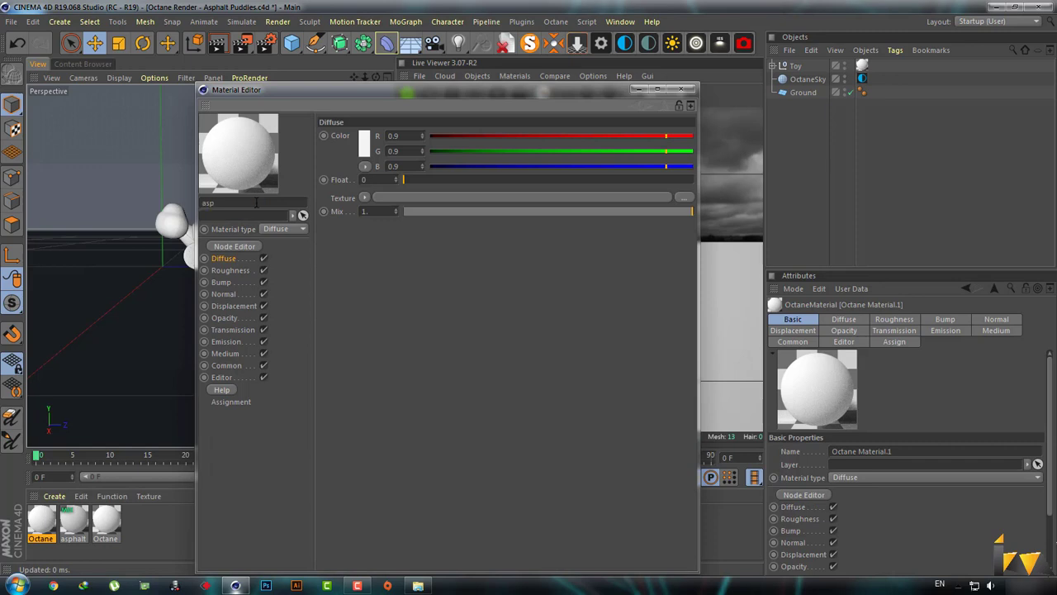
text(halt)
key(Return)
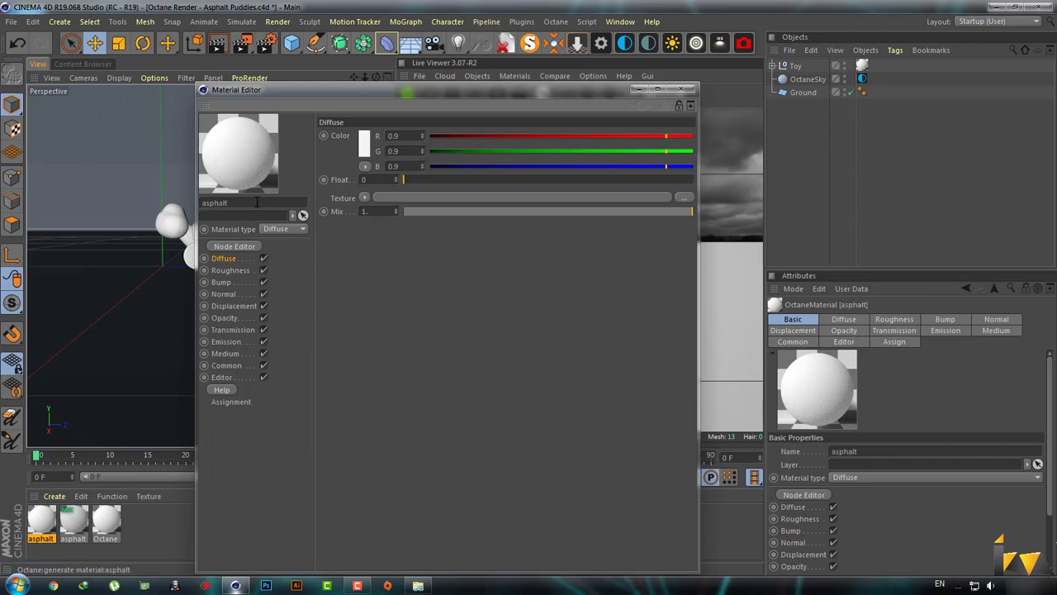
click(303, 230)
click(296, 248)
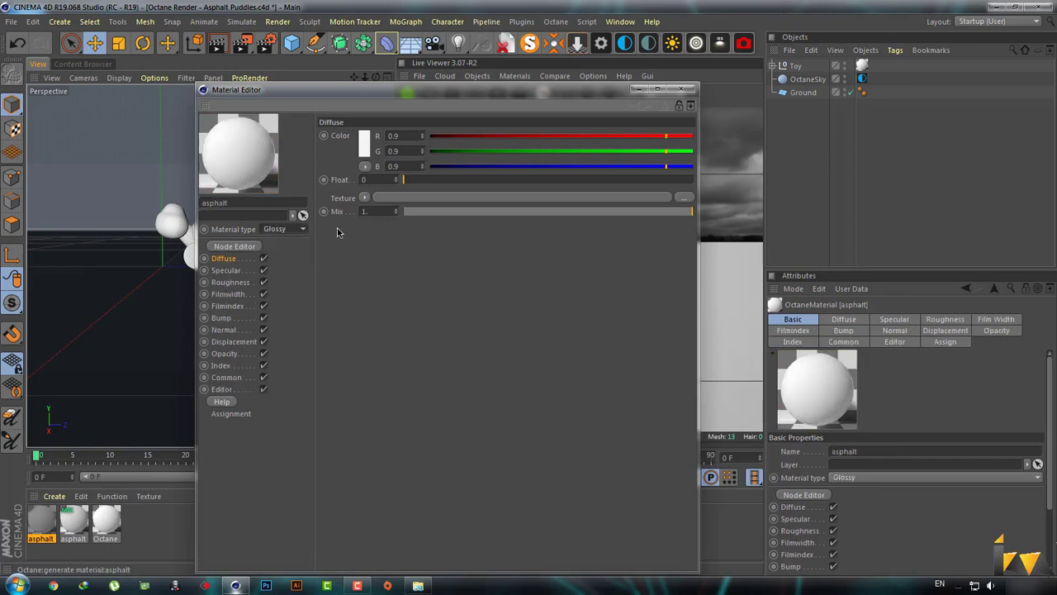
- Set the diffuse colour to black and add an ImageTexture, browsing for its file
click(364, 143)
drag(463, 173, 307, 175)
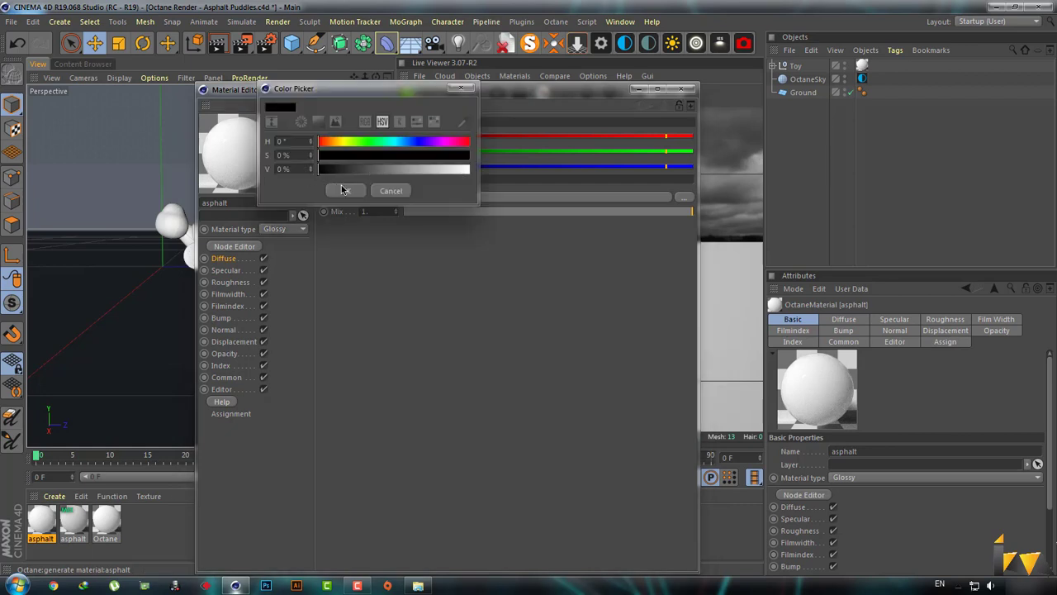
click(364, 198)
mouse_move(403, 458)
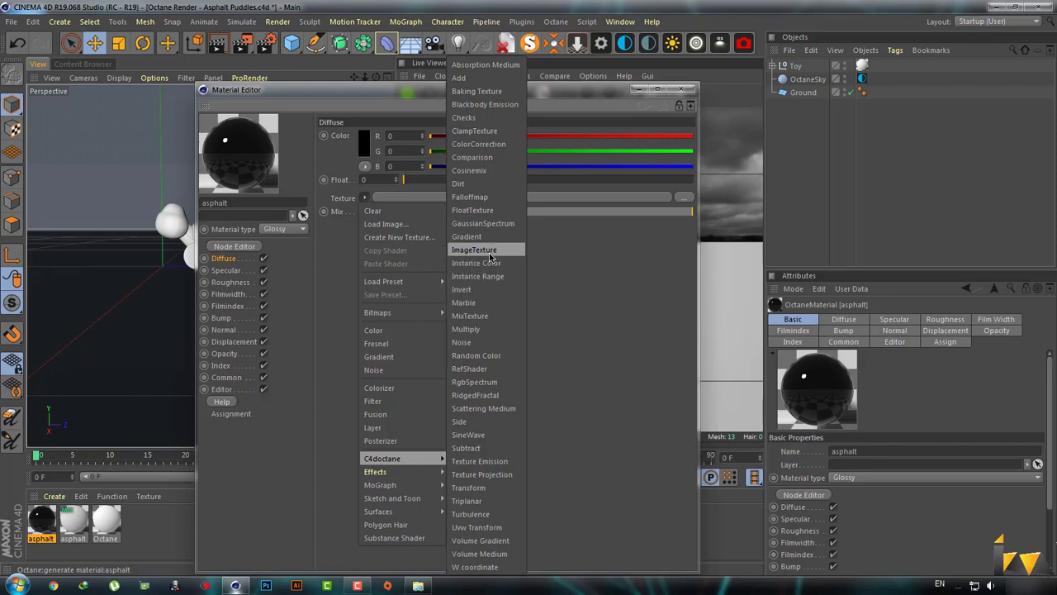
click(487, 250)
click(376, 218)
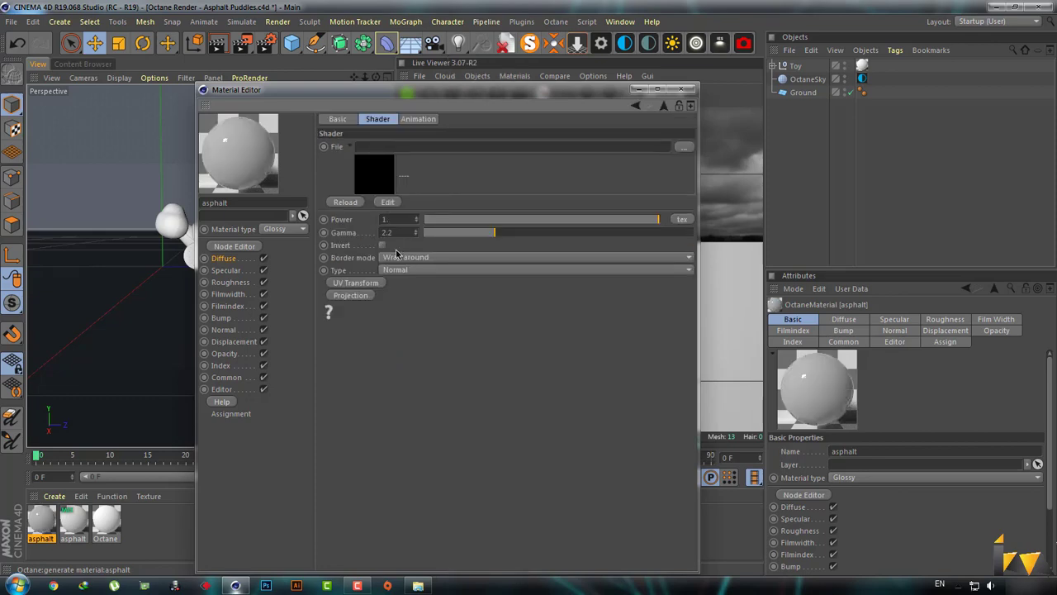
click(684, 147)
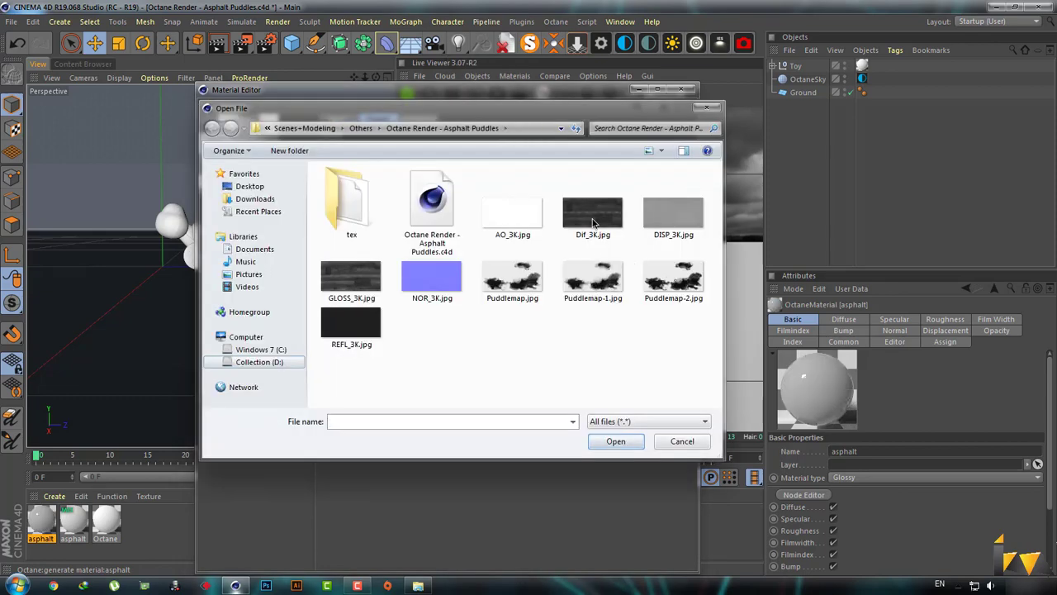
- Load Dif_3K.jpg as the diffuse image and set its gamma to 3.5
double_click(592, 221)
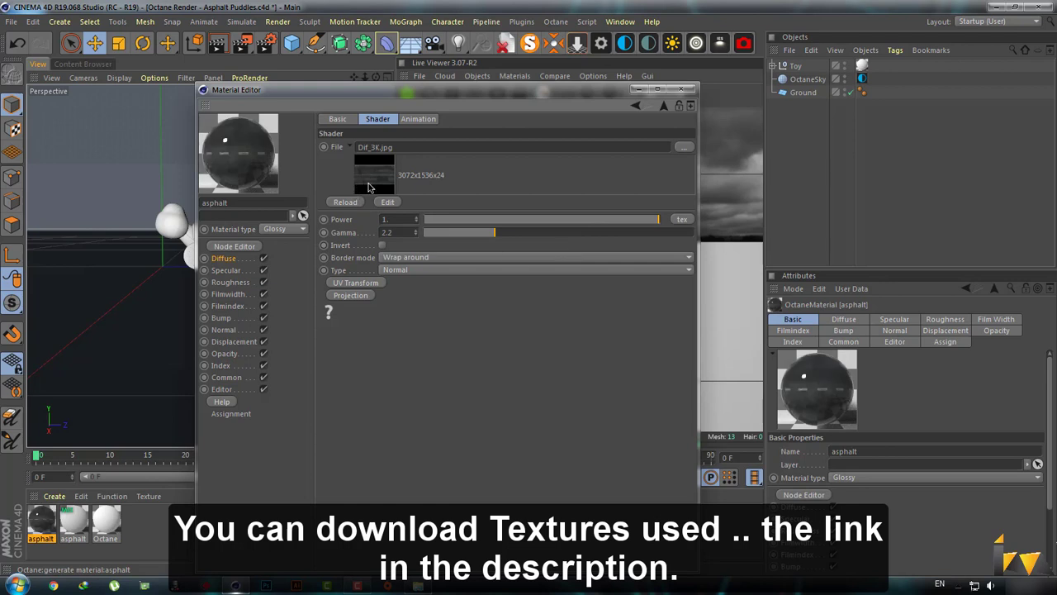
double_click(386, 232)
text(4)
key(Return)
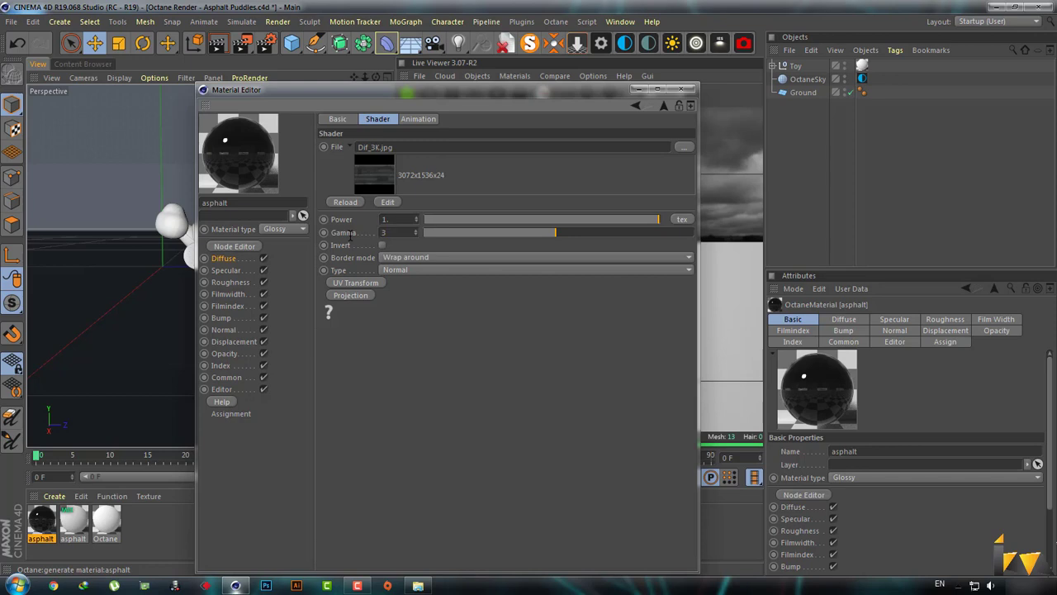
text(.5)
key(Return)
- Put a MixTexture on Normal with an ImageTexture loading NOR_3K.jpg as Texture1
click(227, 329)
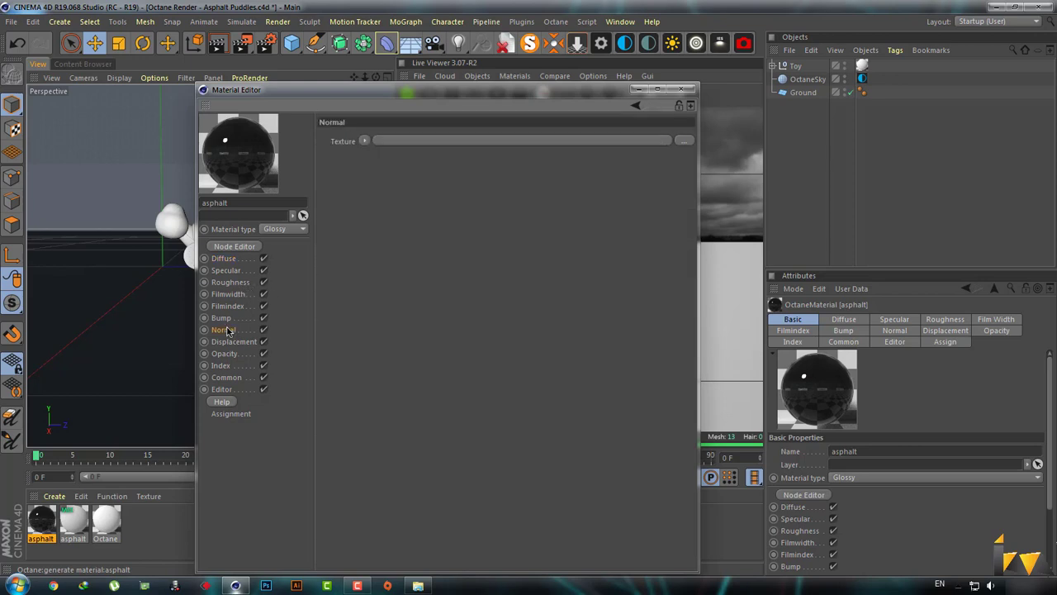
click(364, 140)
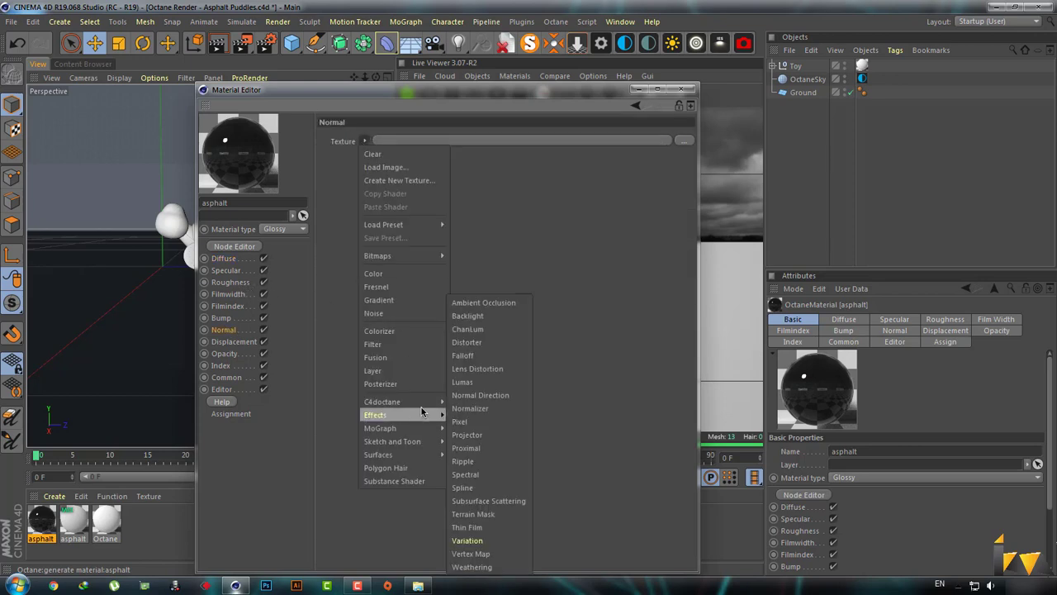
mouse_move(381, 401)
click(497, 321)
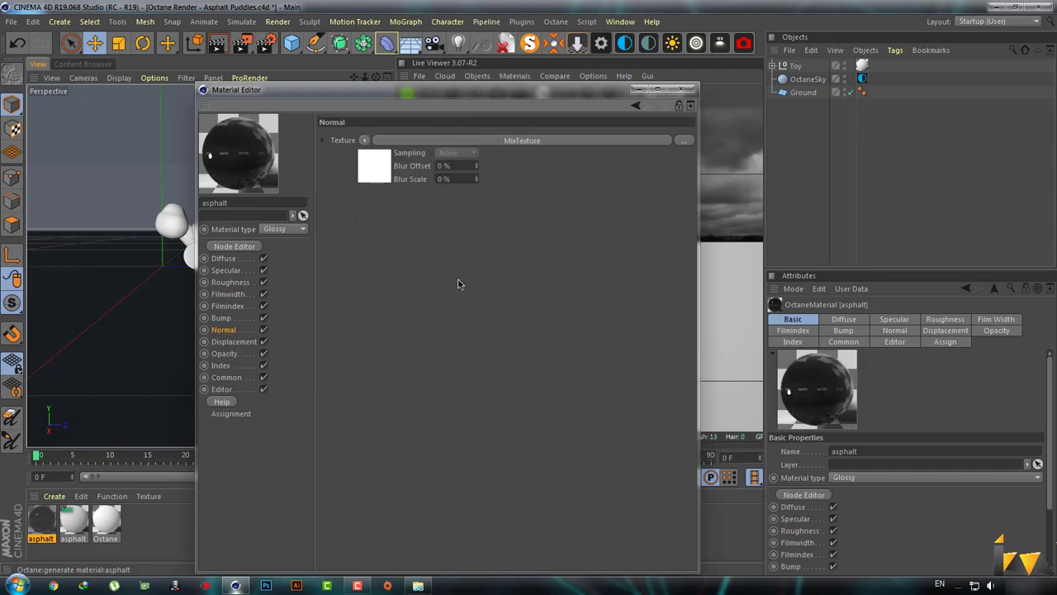
click(373, 163)
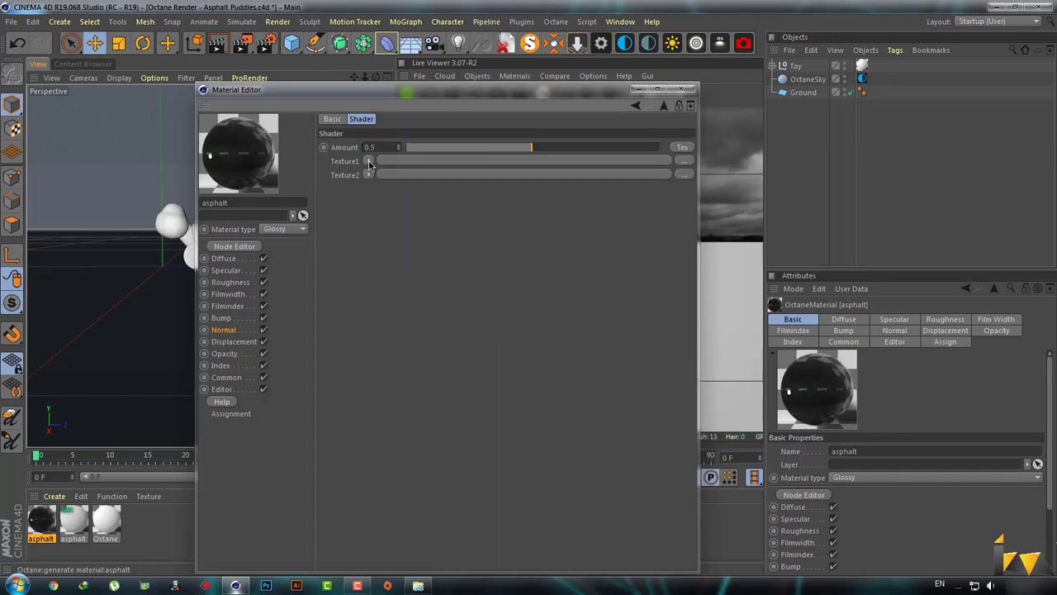
click(370, 162)
mouse_move(386, 408)
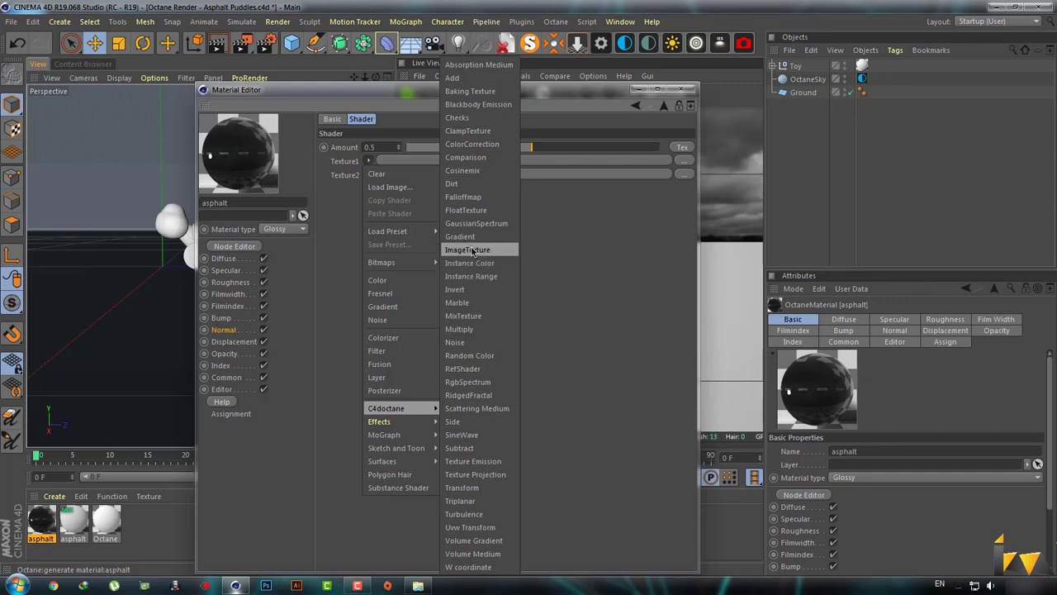
click(471, 250)
click(384, 198)
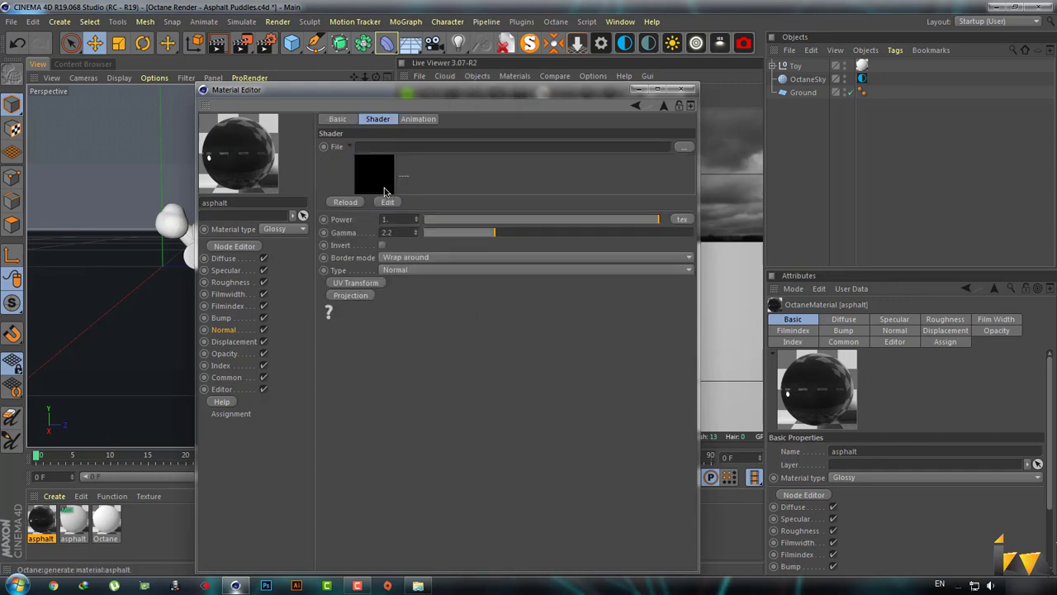
click(683, 147)
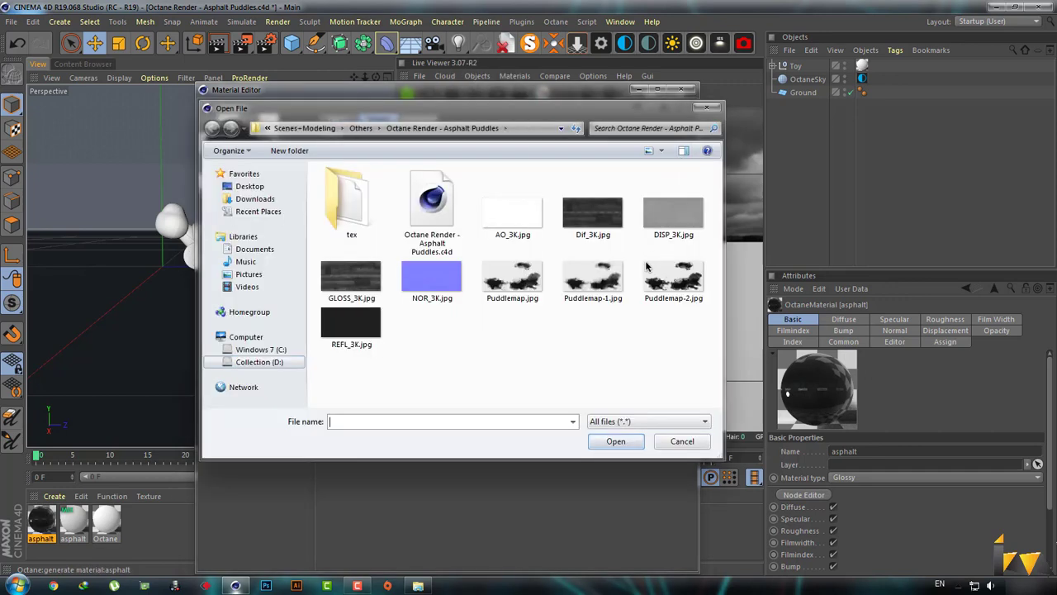
double_click(431, 283)
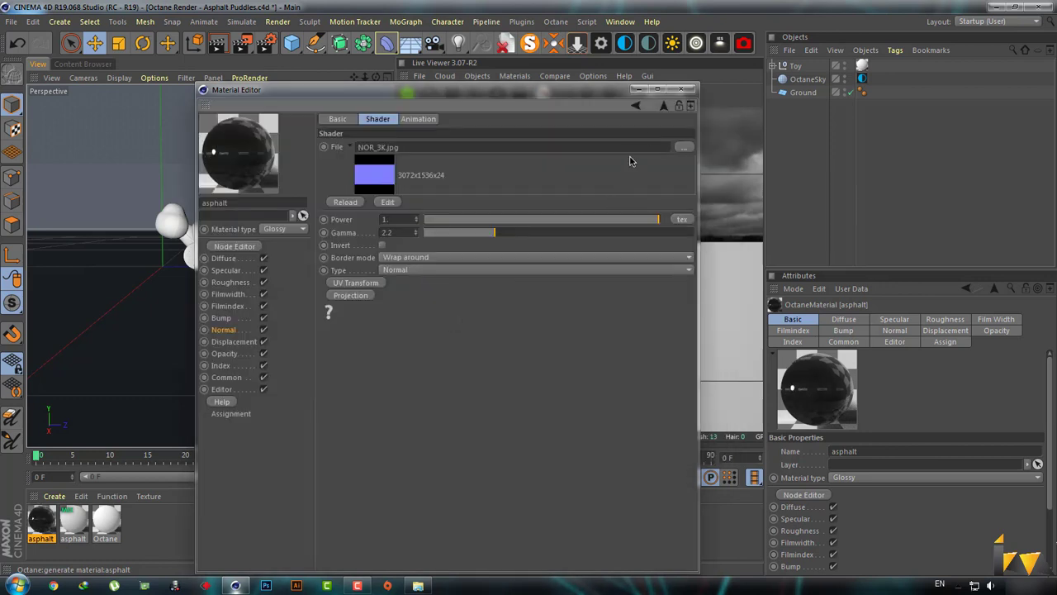
- Set the mix's Texture2 to a FloatTexture with value 3.5
click(664, 106)
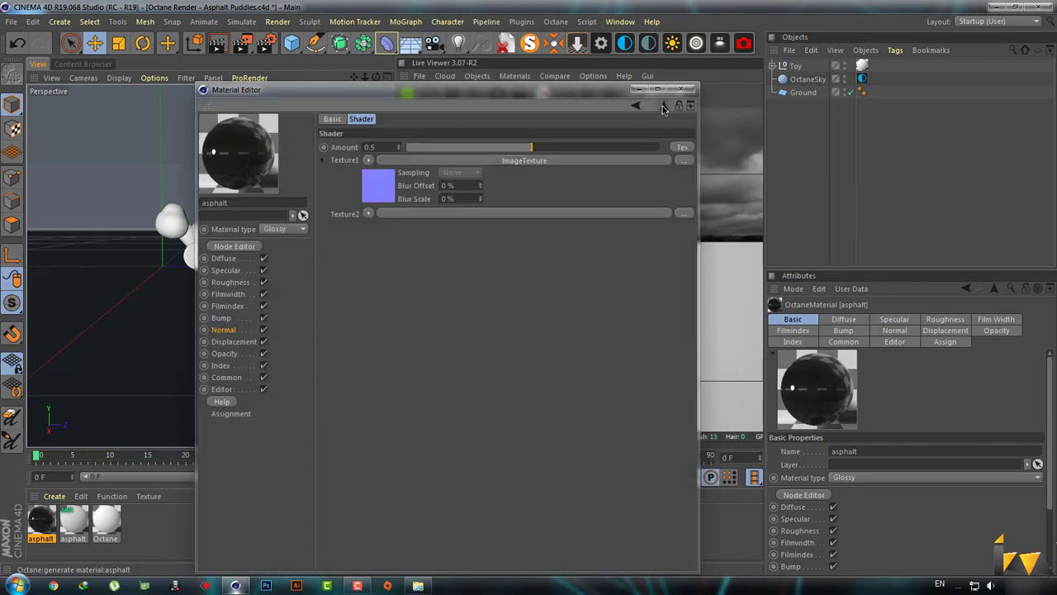
click(369, 214)
mouse_move(386, 461)
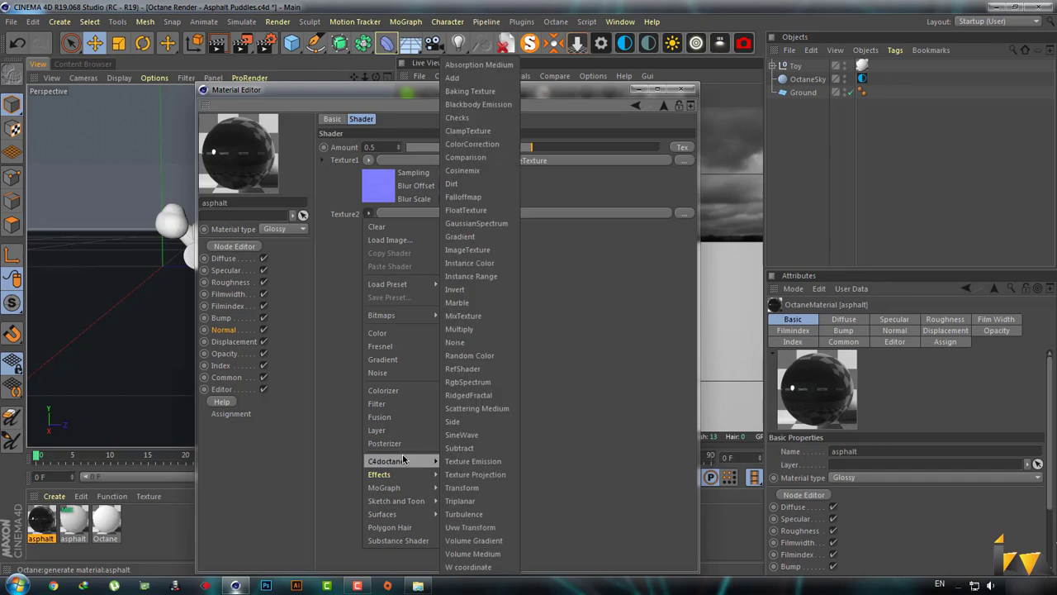
click(479, 212)
click(383, 237)
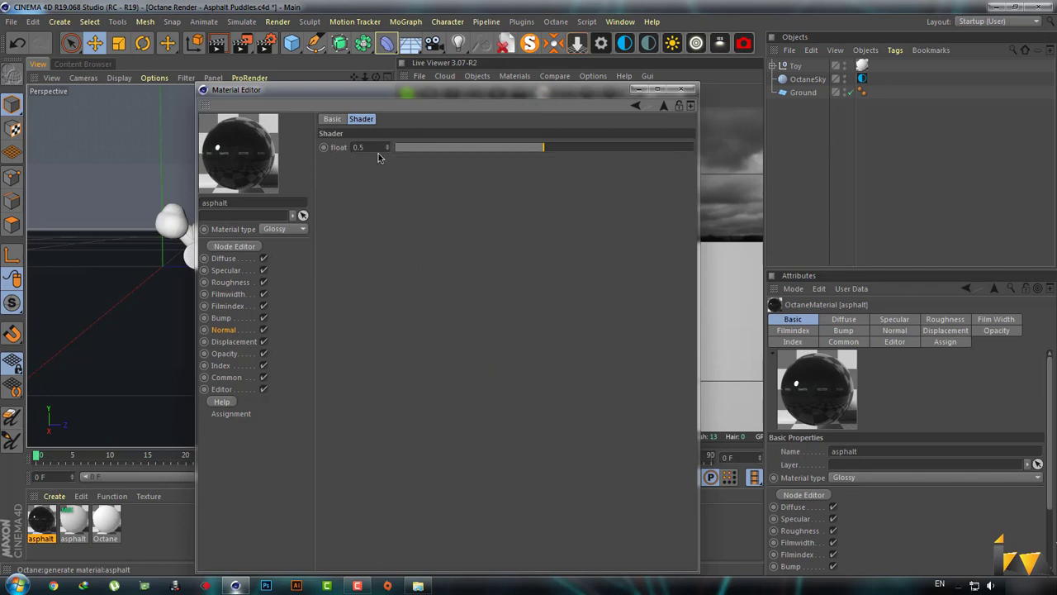
drag(366, 147, 298, 147)
key(Return)
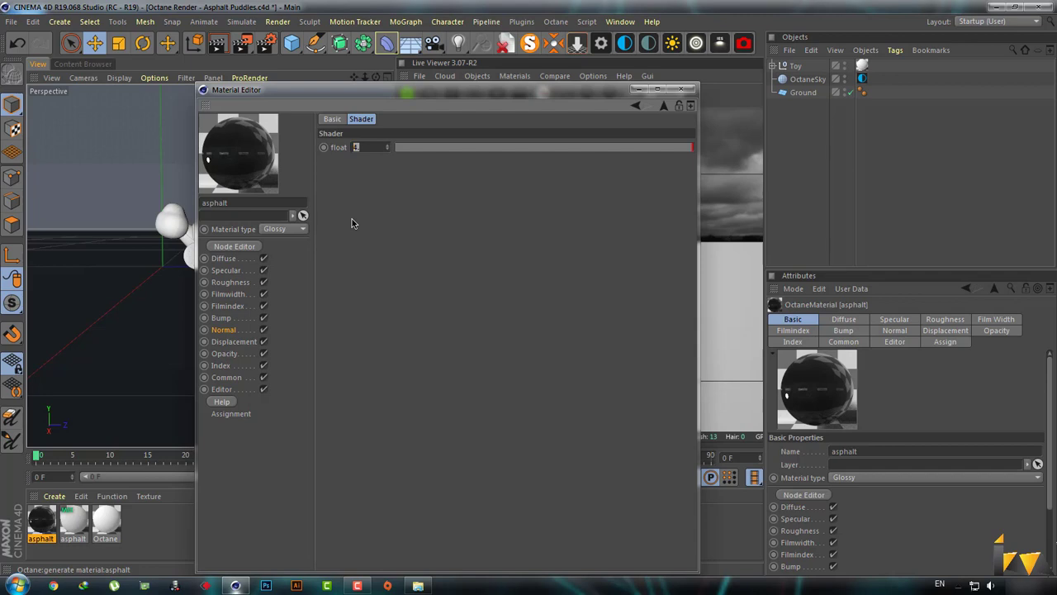
text(.5)
key(Return)
- Review the diffuse channel, then the normal channel's mix texture settings
drag(499, 92, 500, 71)
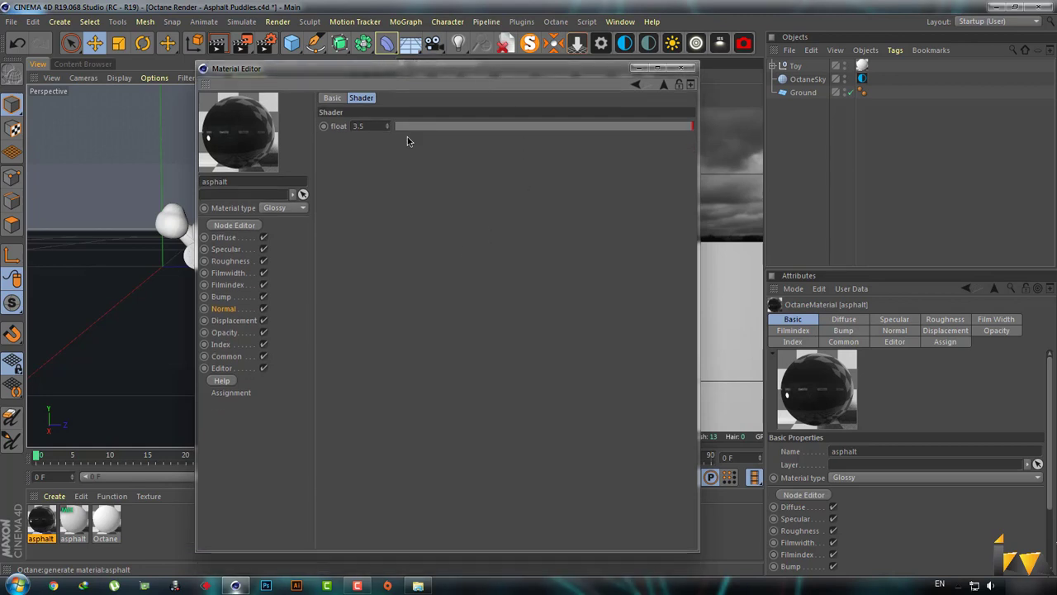
click(221, 238)
click(227, 309)
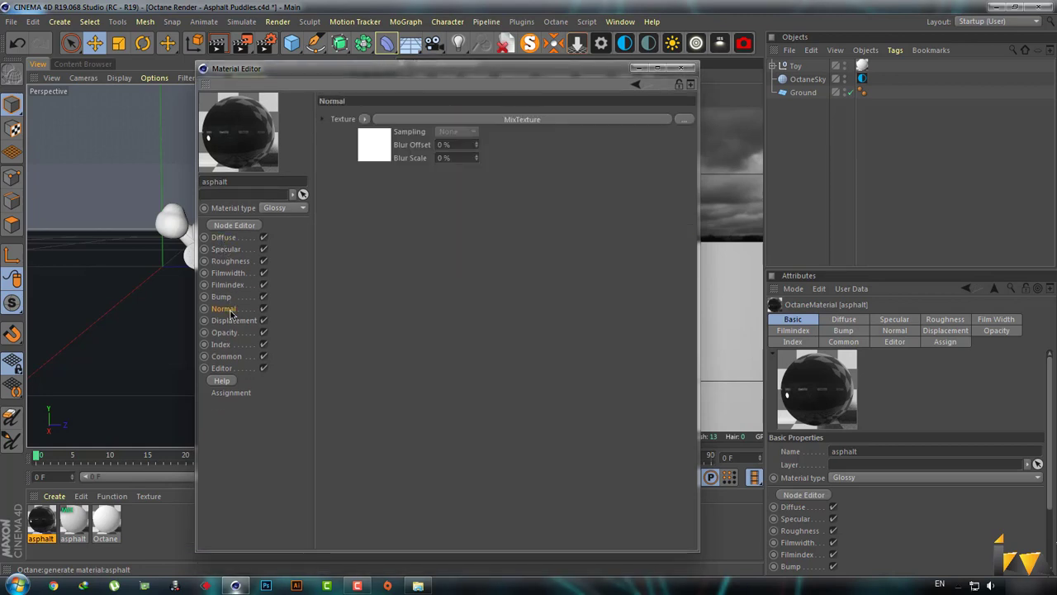
click(376, 153)
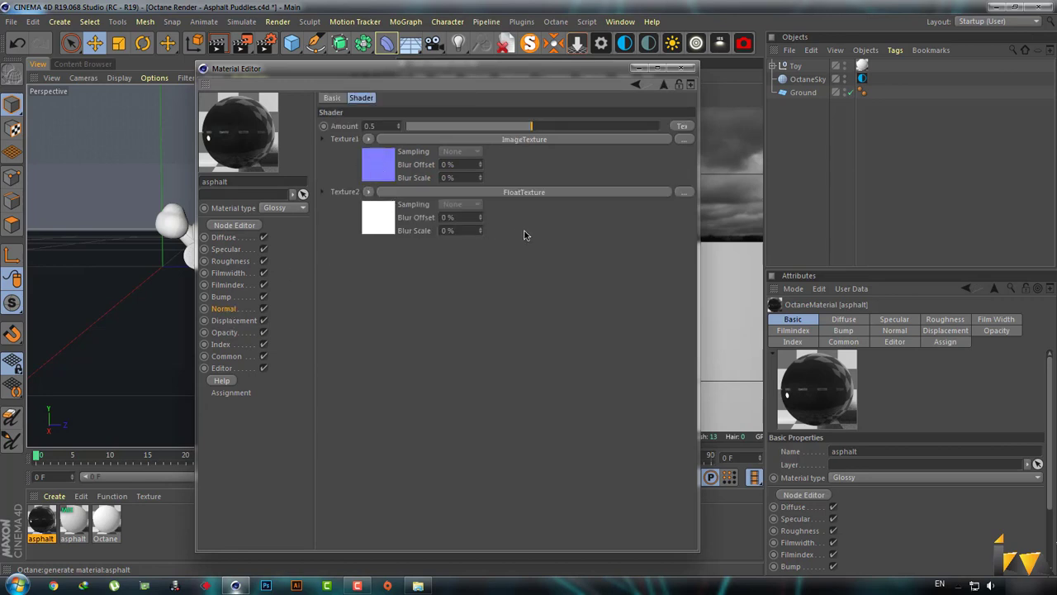
- Close the Material Editor and duplicate the asphalt material with Copy and Paste
click(681, 67)
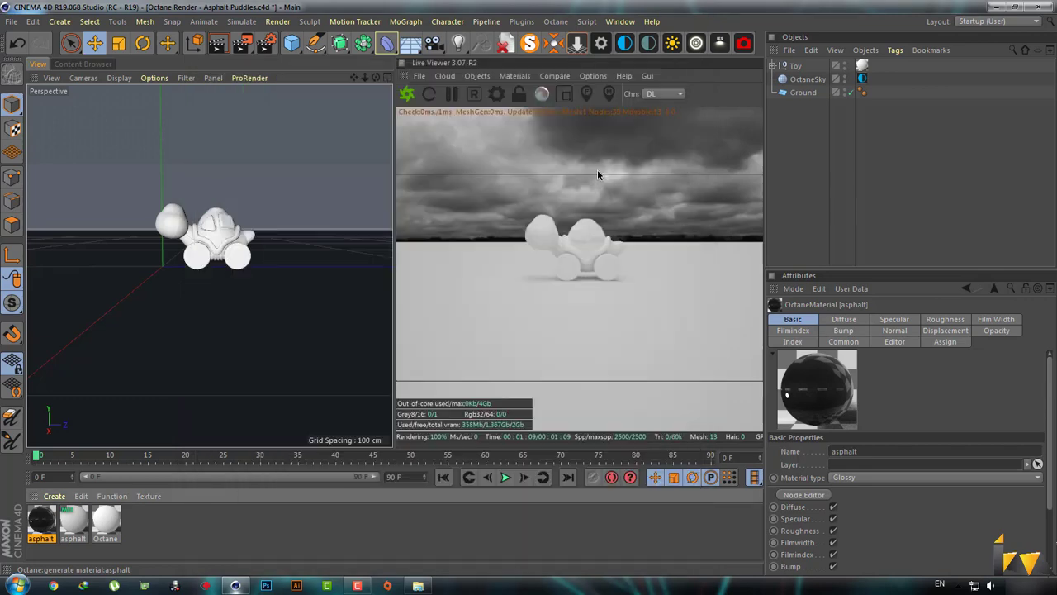
click(81, 496)
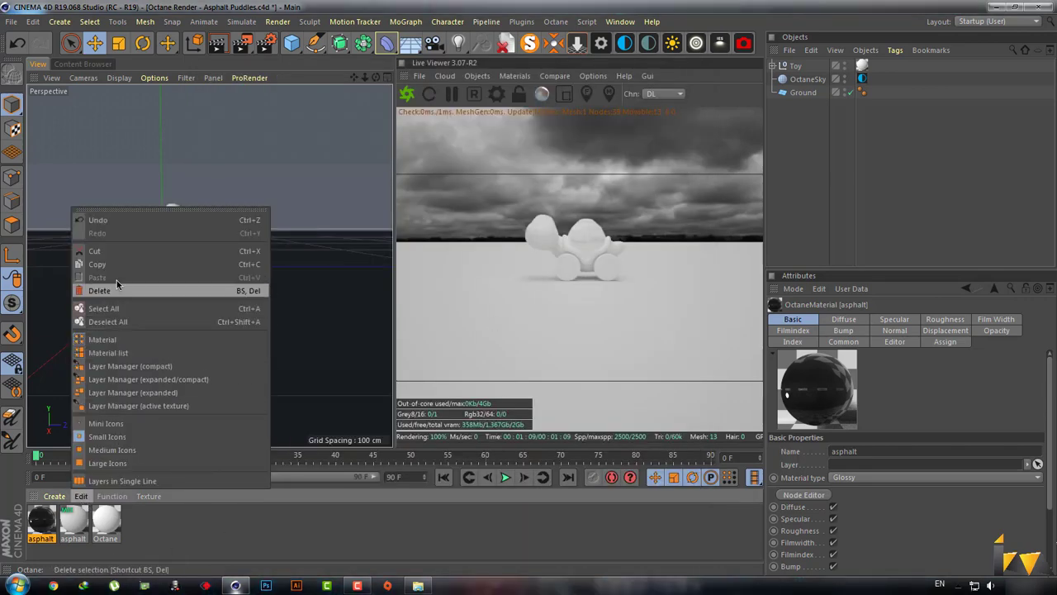
click(120, 263)
click(79, 496)
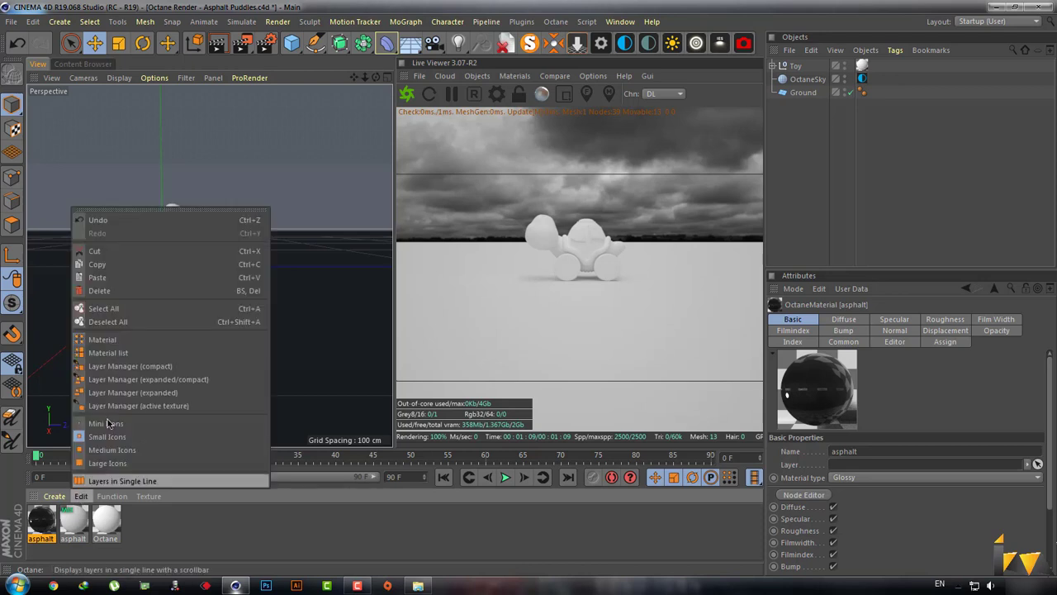
click(116, 282)
- Rename the pasted copy to 'puddles'
double_click(41, 524)
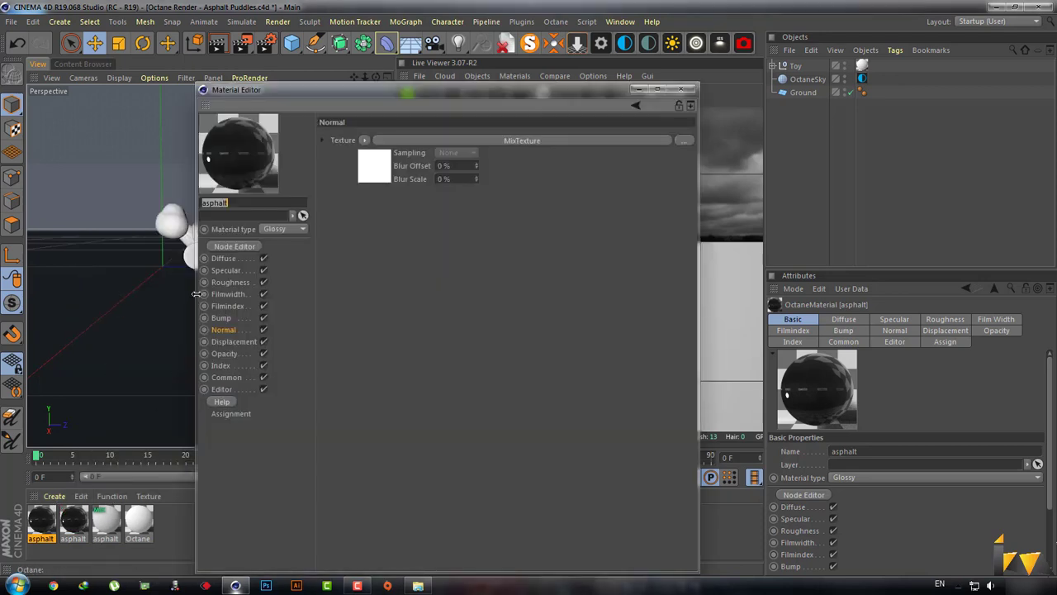
text(puddles)
key(Return)
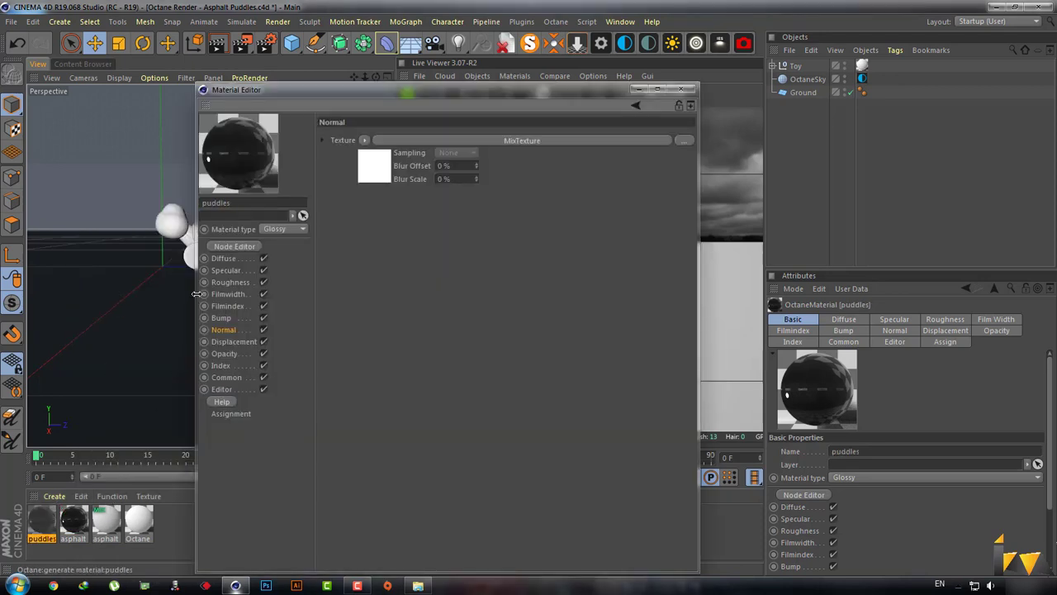
- Clear the normal channel's mix texture and add a mix shader to the Bump channel
click(364, 141)
click(367, 149)
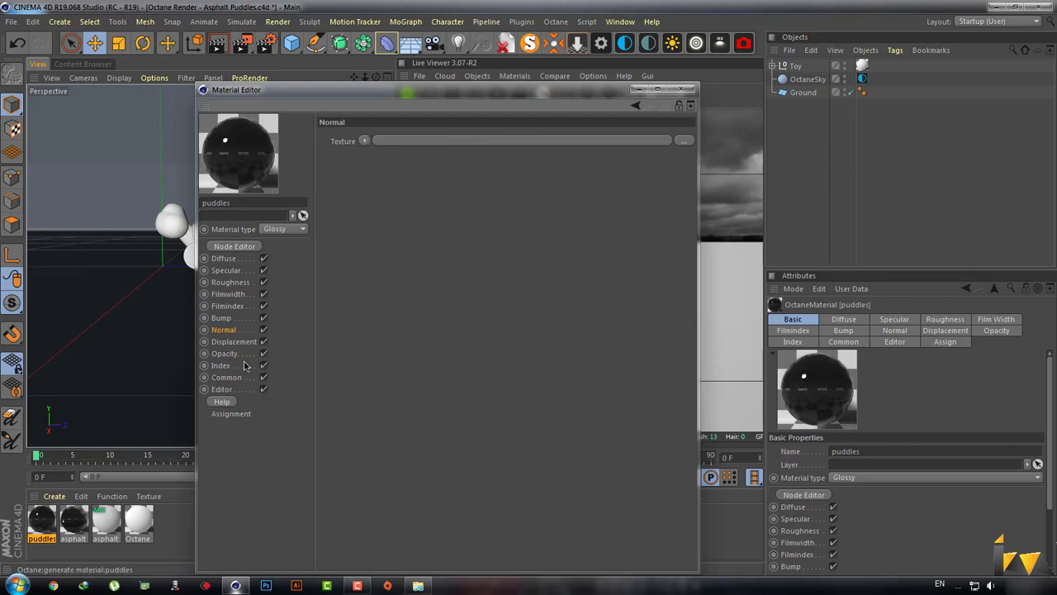
click(224, 318)
click(365, 141)
mouse_move(383, 401)
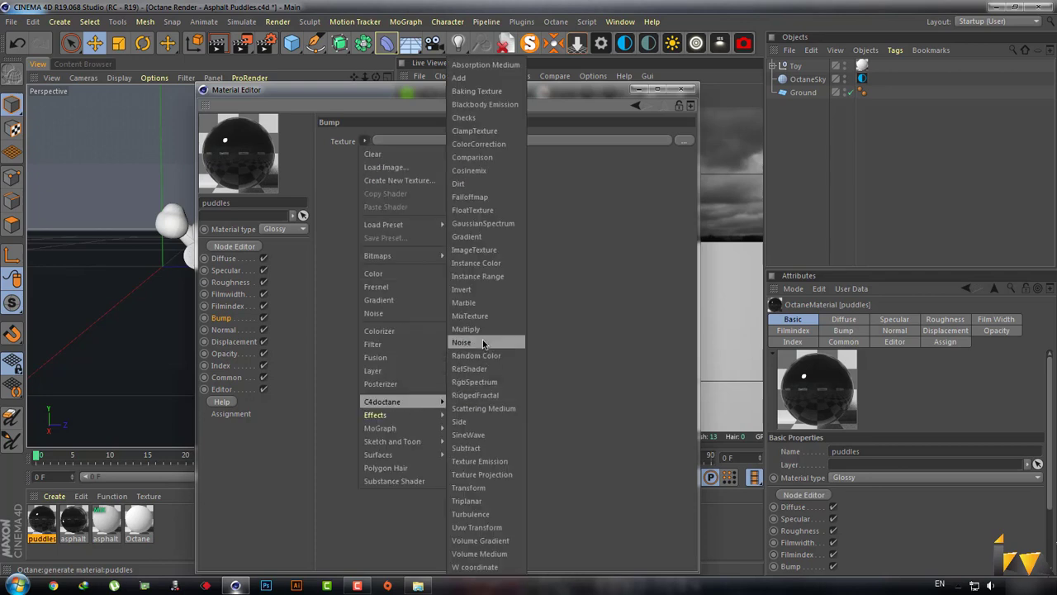
click(483, 328)
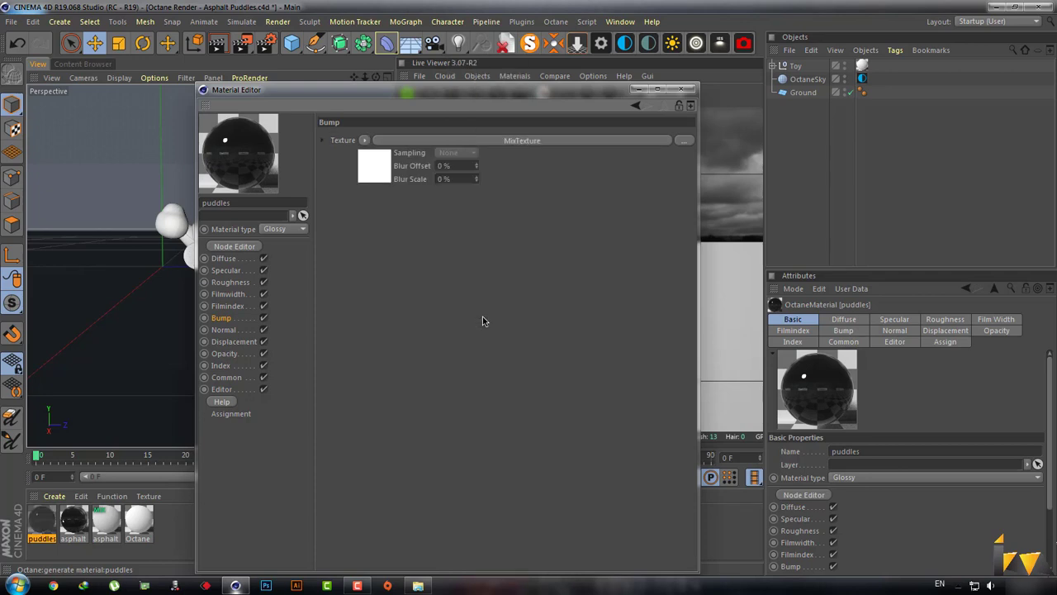
click(386, 170)
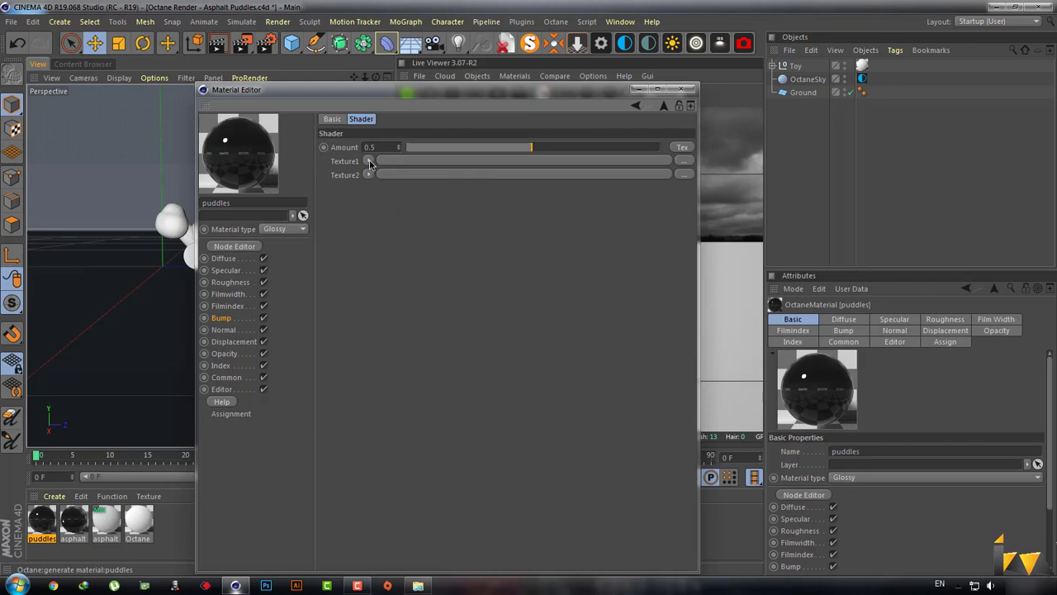
- Set the bump mix's first texture to a Float-type ImageTexture loading Puddlemap.jpg
click(369, 162)
mouse_move(387, 408)
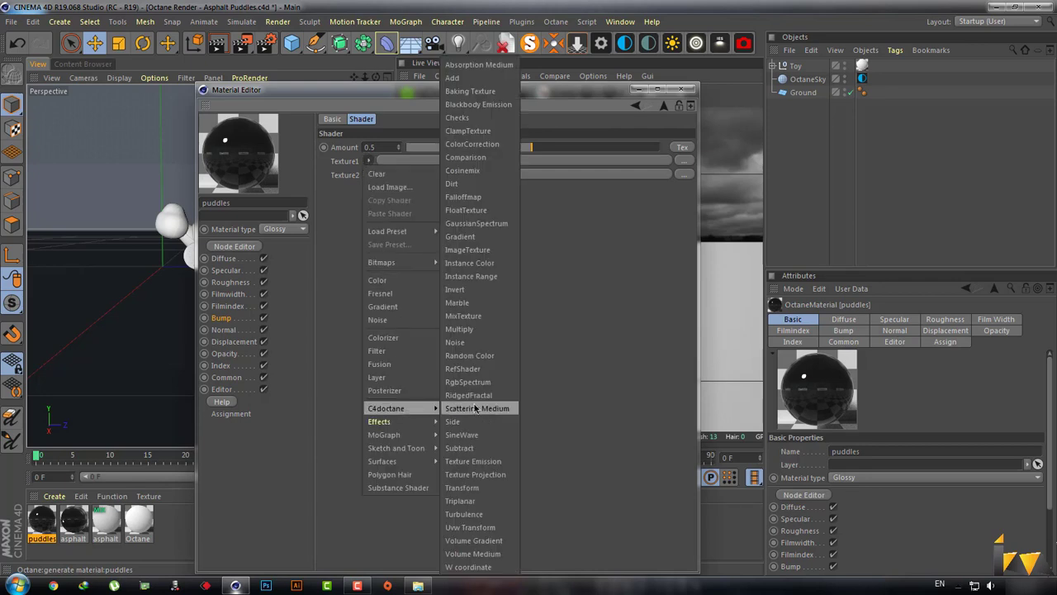
click(479, 250)
click(382, 185)
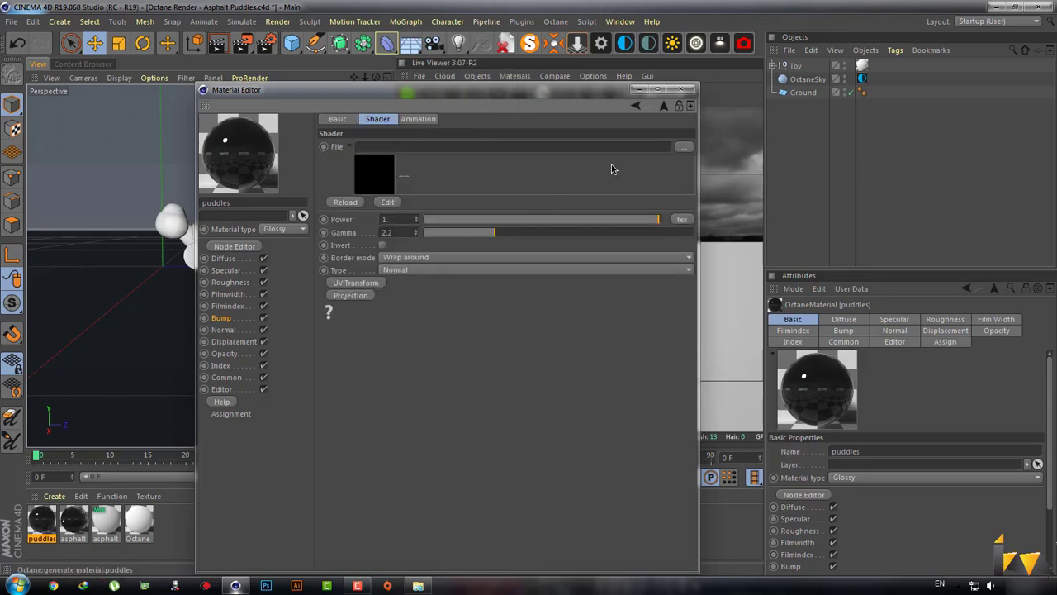
click(685, 148)
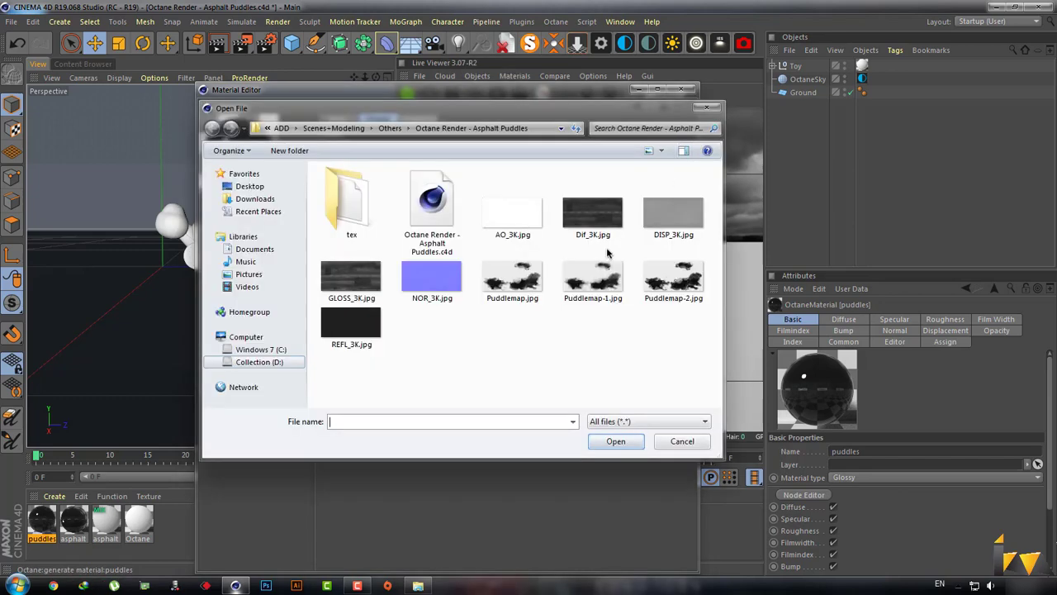
double_click(511, 281)
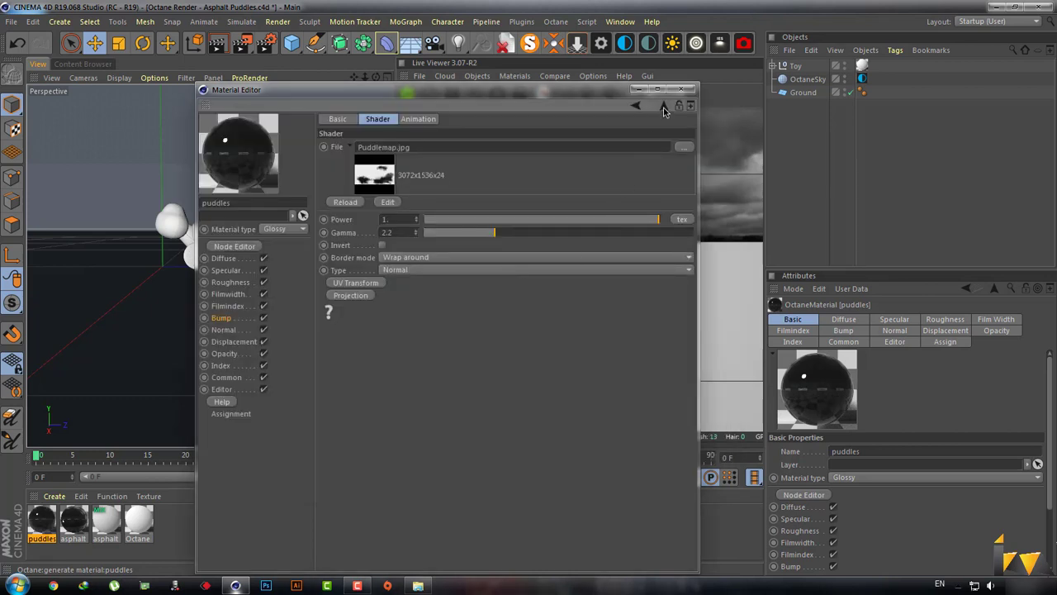
click(482, 272)
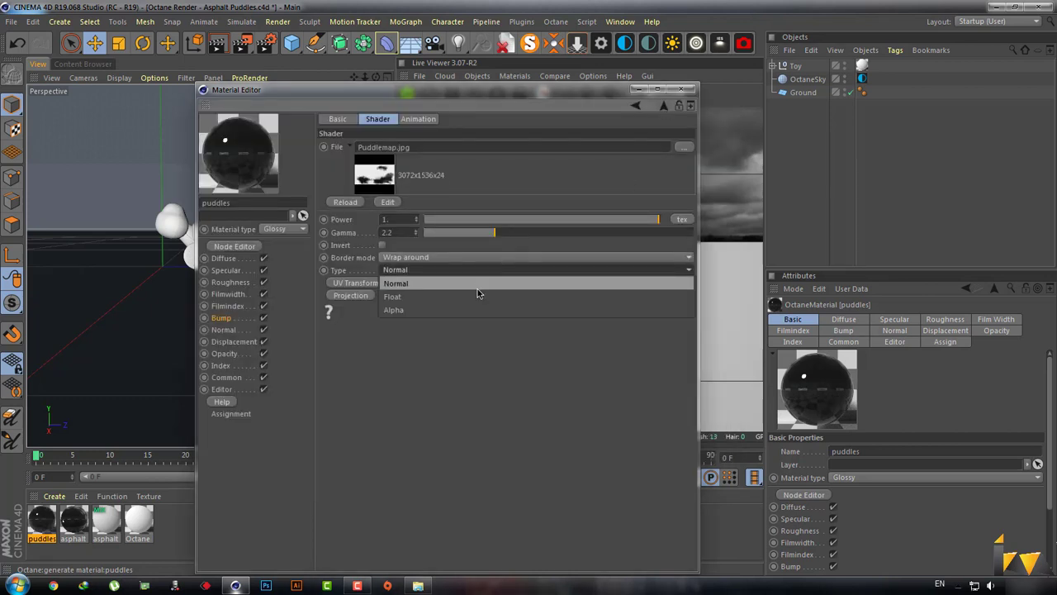
click(475, 293)
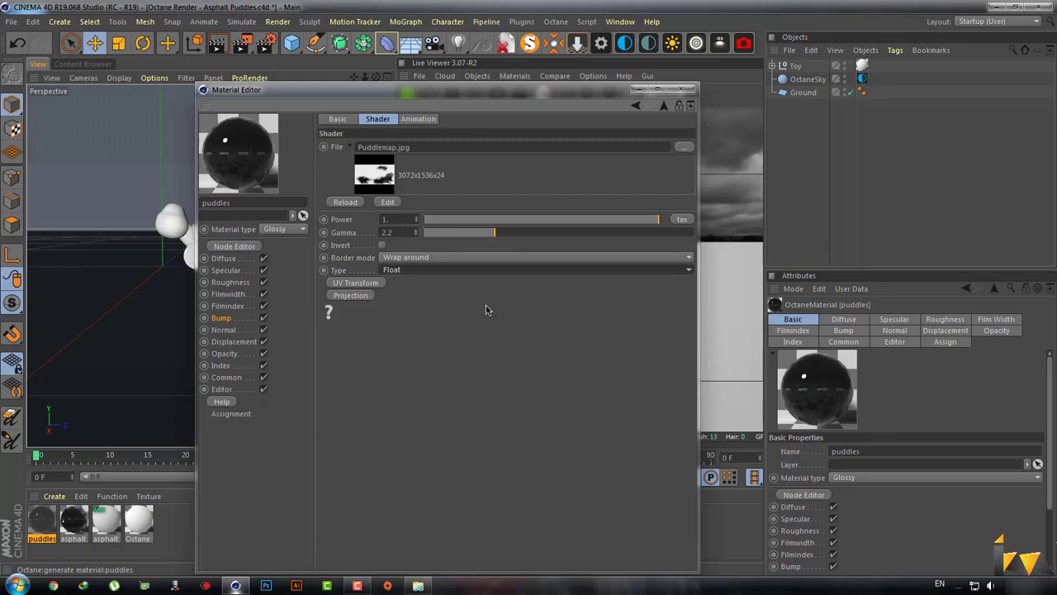
click(663, 107)
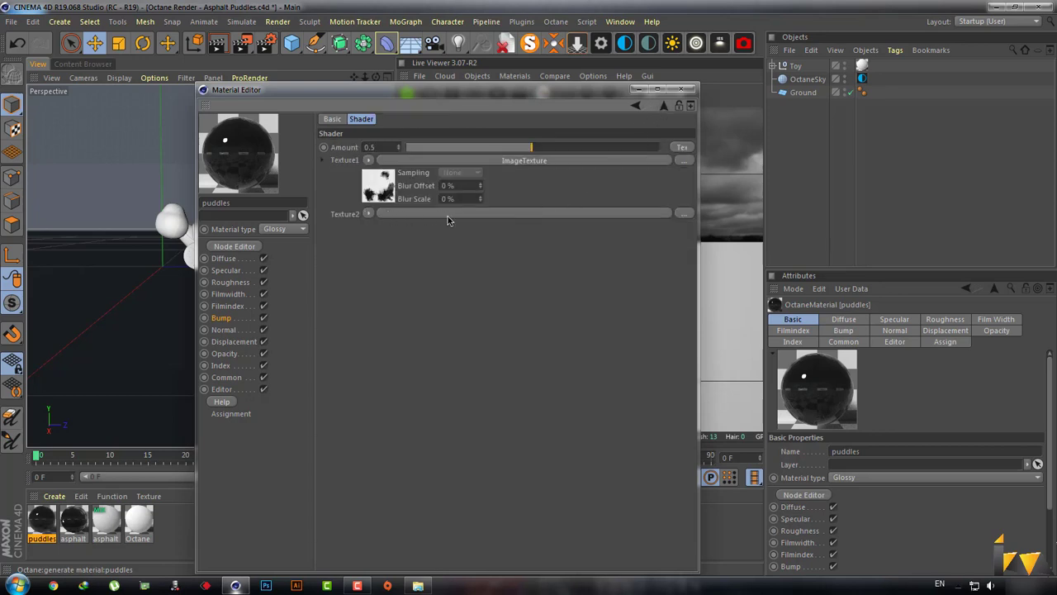
- Set the second texture to an ImageTexture loading GLOSS_3K.jpg, then close the editor
click(370, 217)
mouse_move(386, 461)
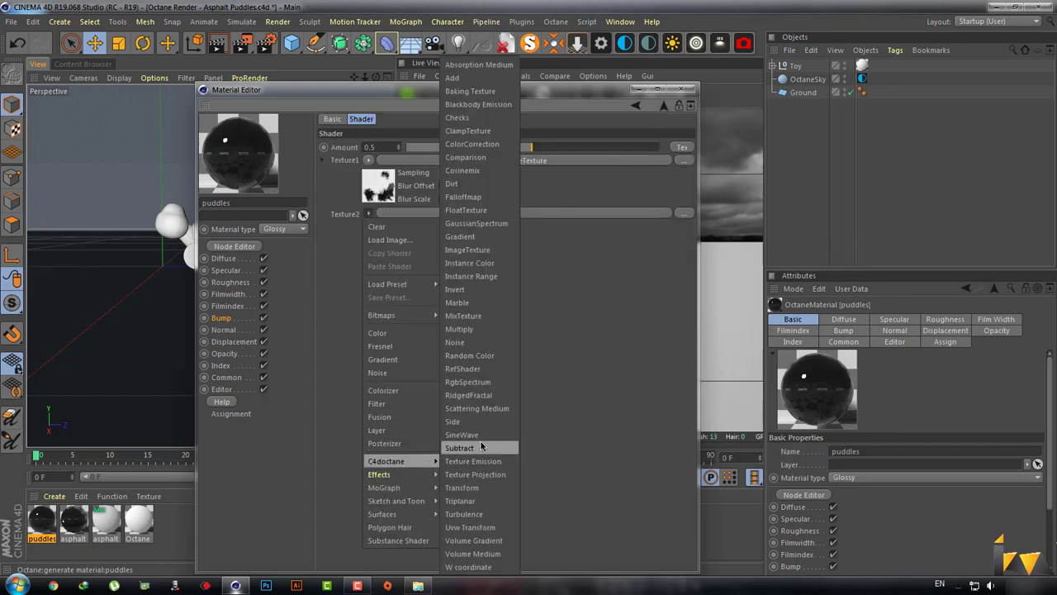
click(498, 253)
click(386, 240)
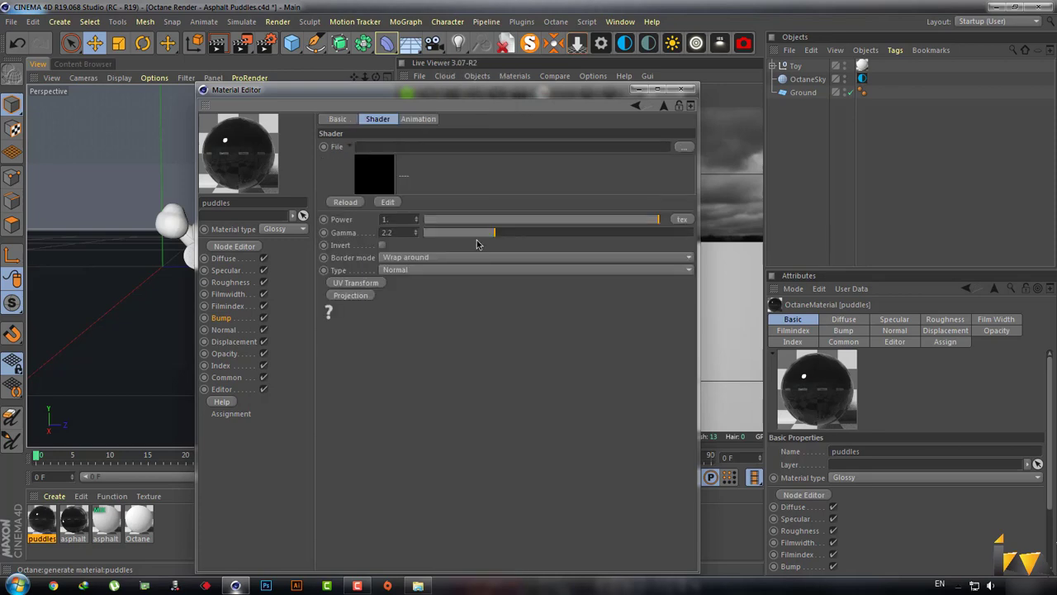
click(684, 147)
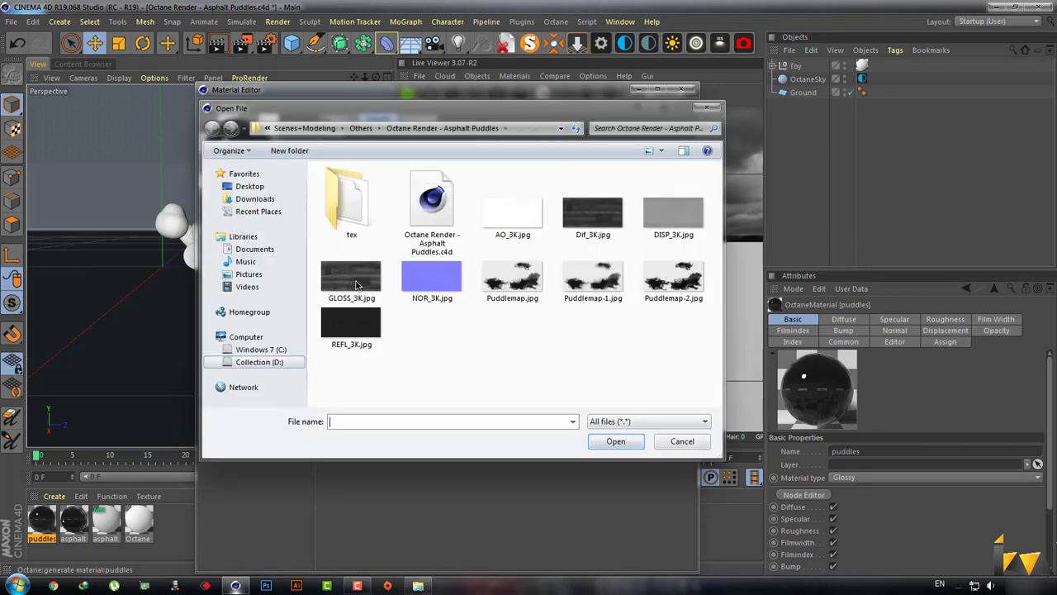
double_click(358, 282)
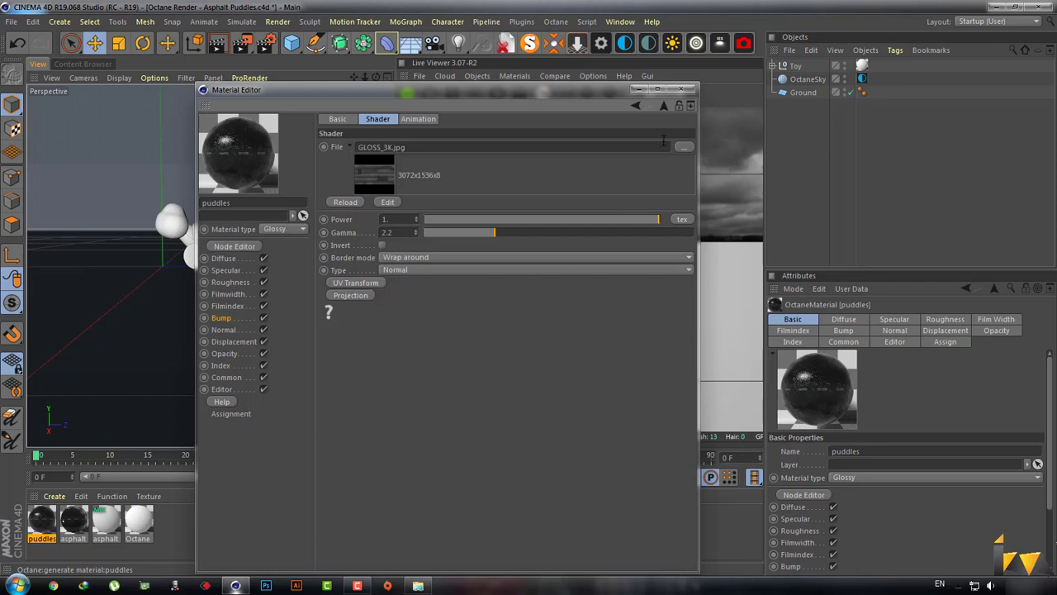
click(681, 89)
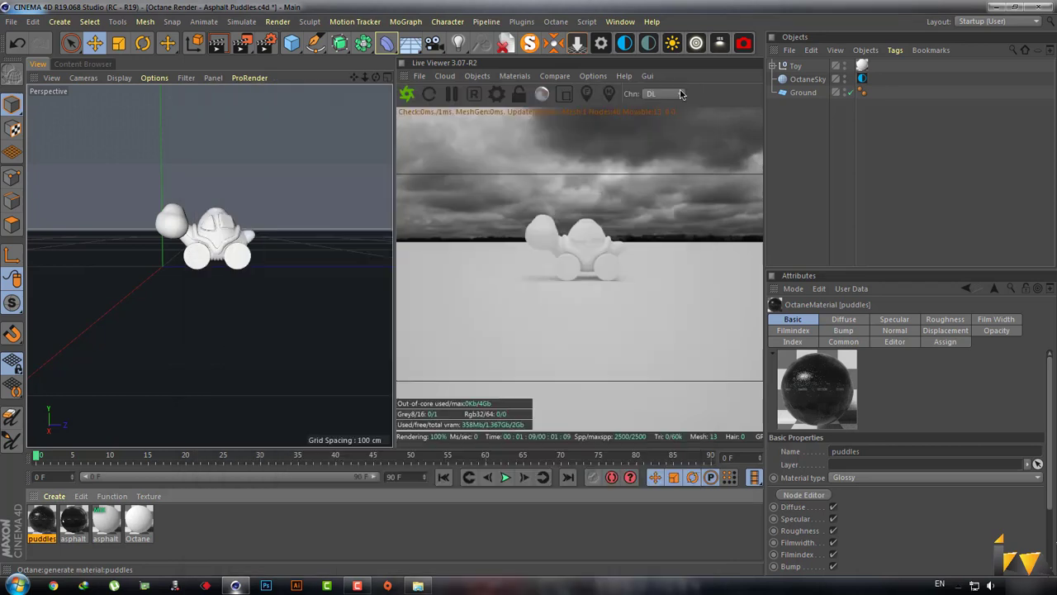
- Set asphalt as Material1 and puddles as Material2, then drop the mix material onto Ground
click(106, 522)
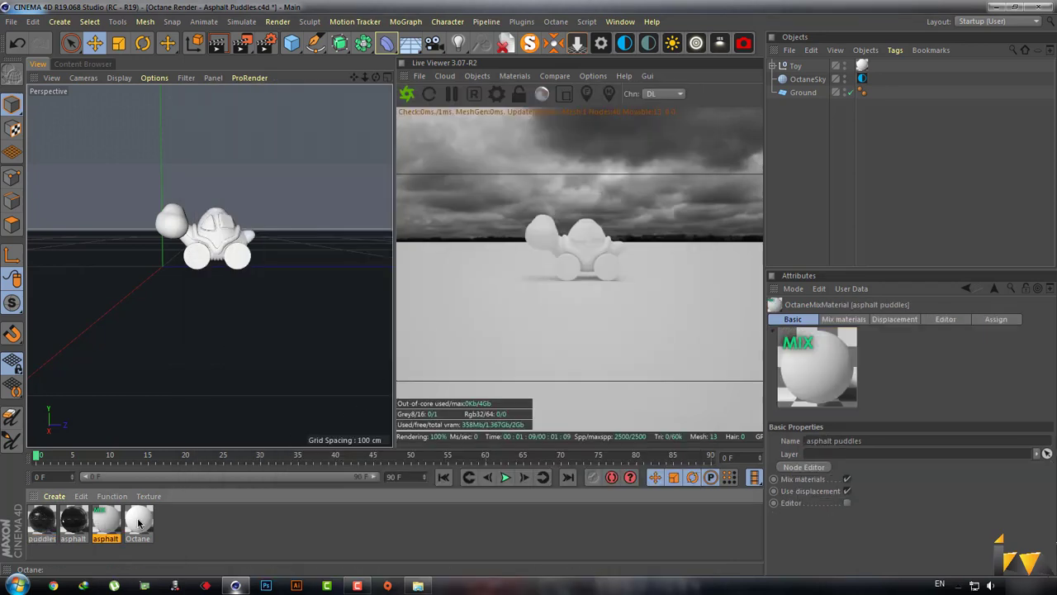
click(850, 324)
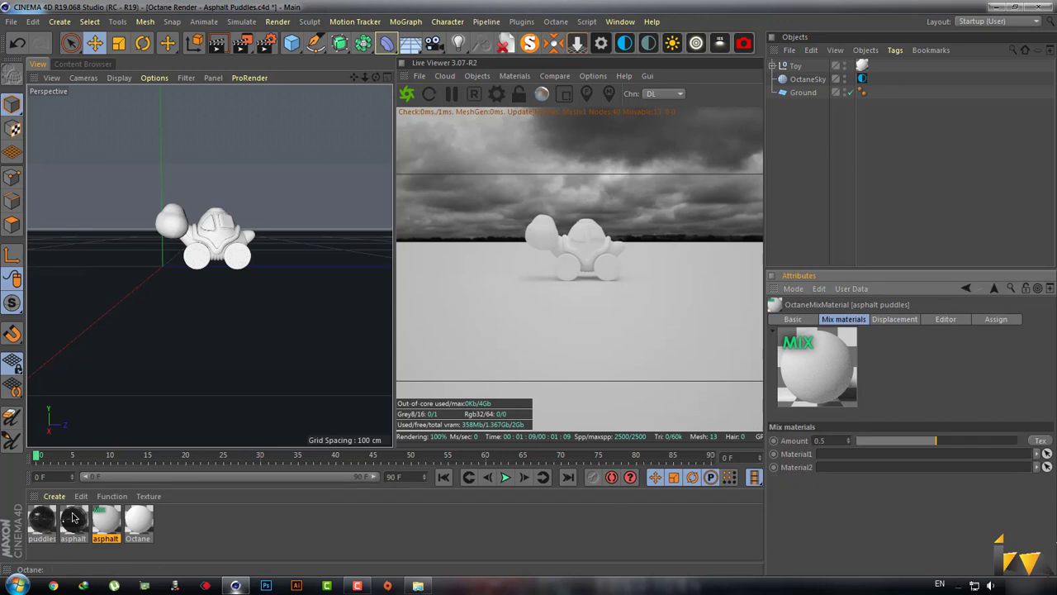
drag(73, 517, 833, 454)
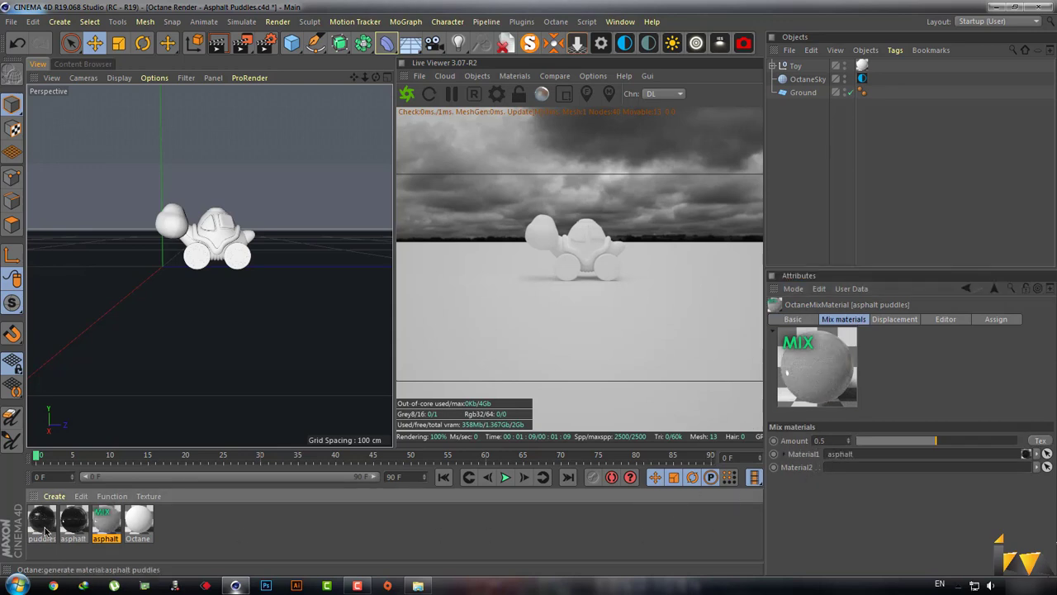
drag(46, 531, 873, 467)
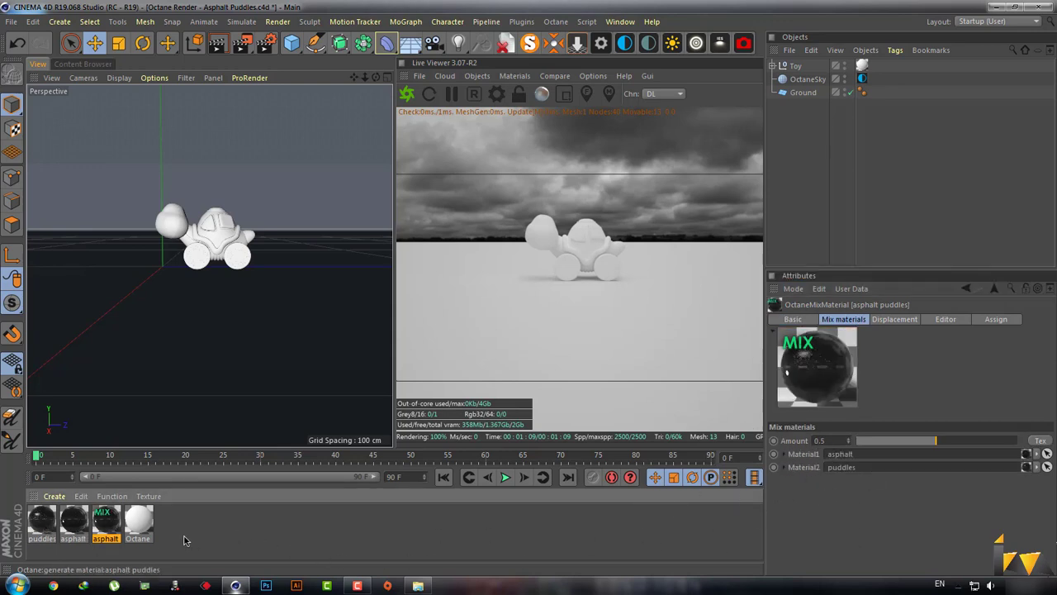
drag(105, 521, 805, 93)
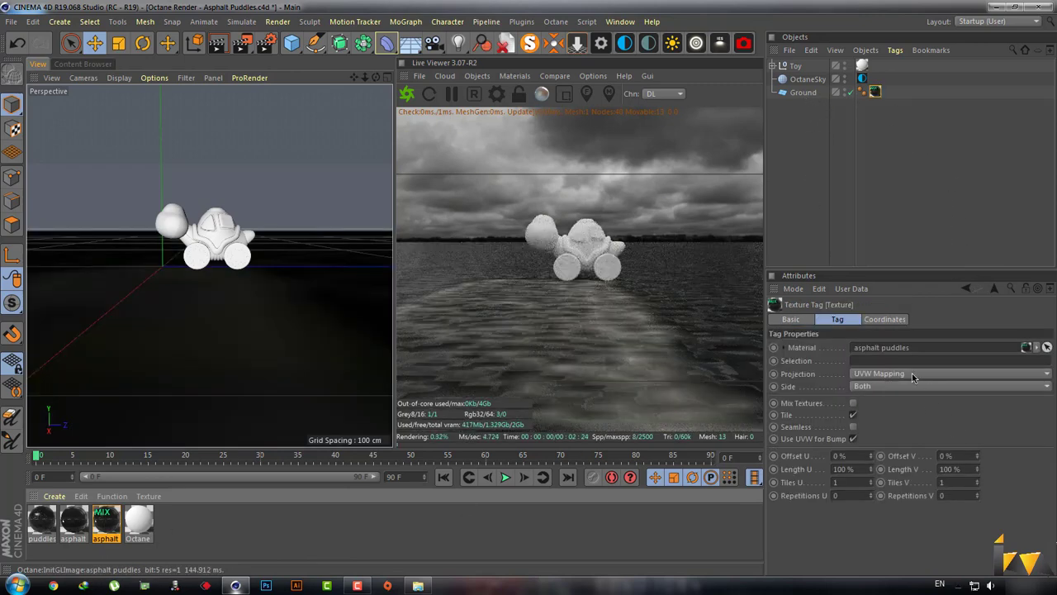
- Set Ground's texture tag to Cubic projection with Length V 50%, and the mix Amount to 0
click(912, 375)
click(880, 422)
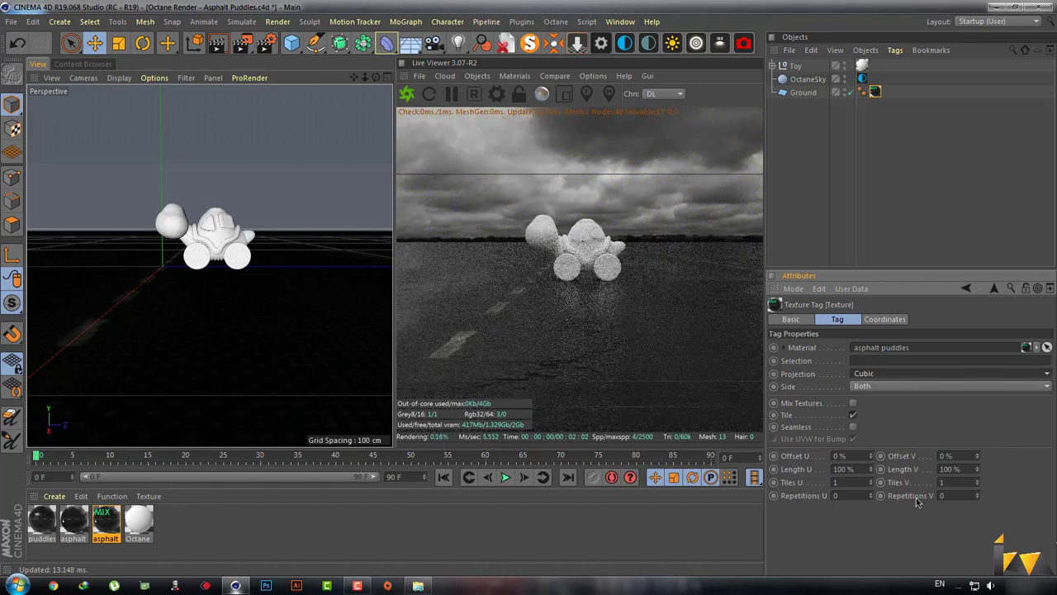
click(950, 469)
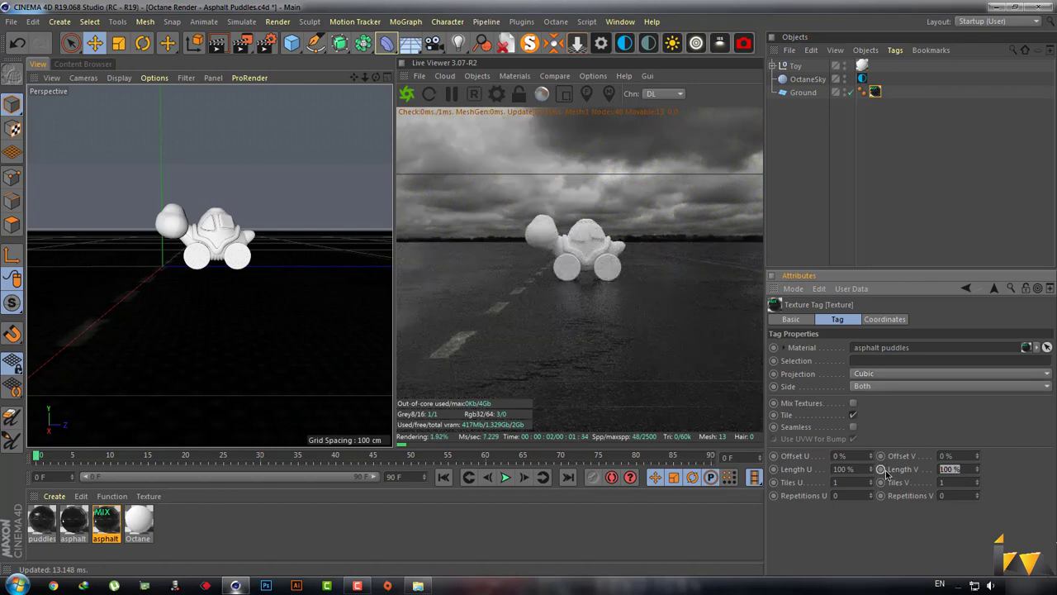
text(50)
key(Return)
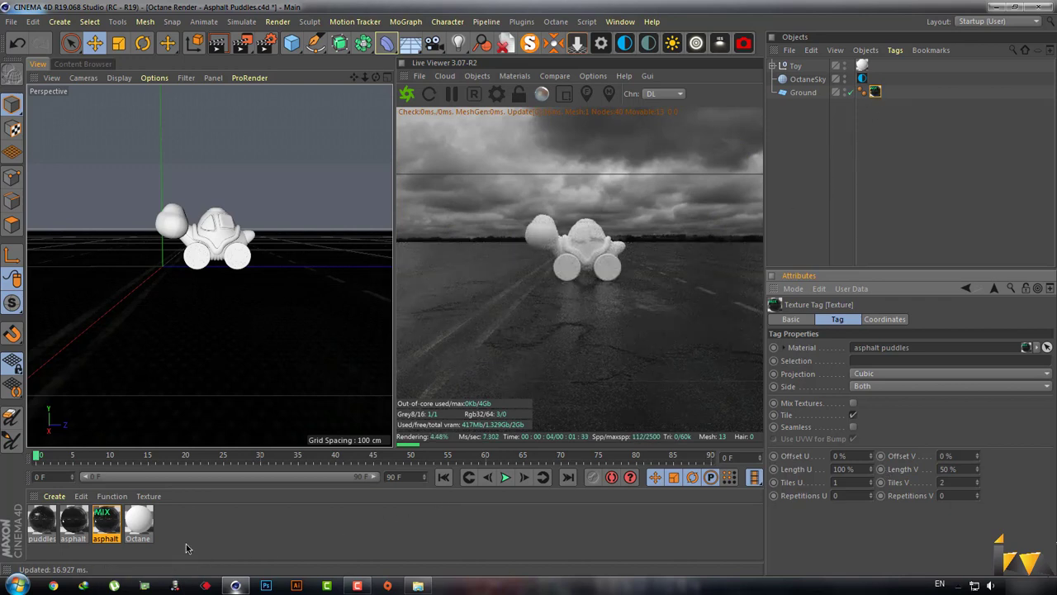
click(107, 522)
drag(938, 446, 830, 443)
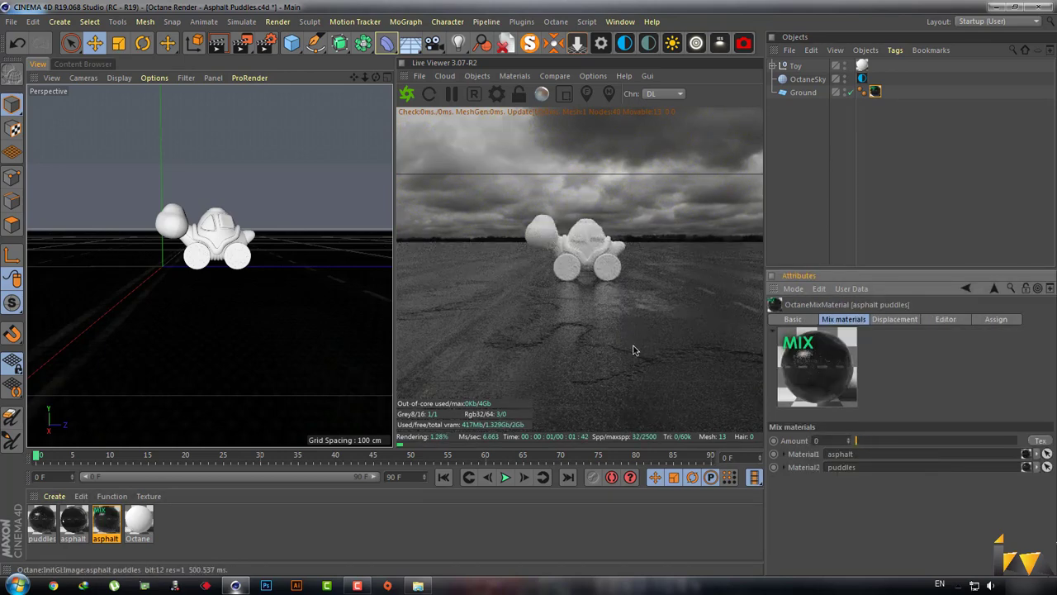
- Test the asphalt-puddles mix Amount slider across its range, then settle it at 0.5
click(875, 440)
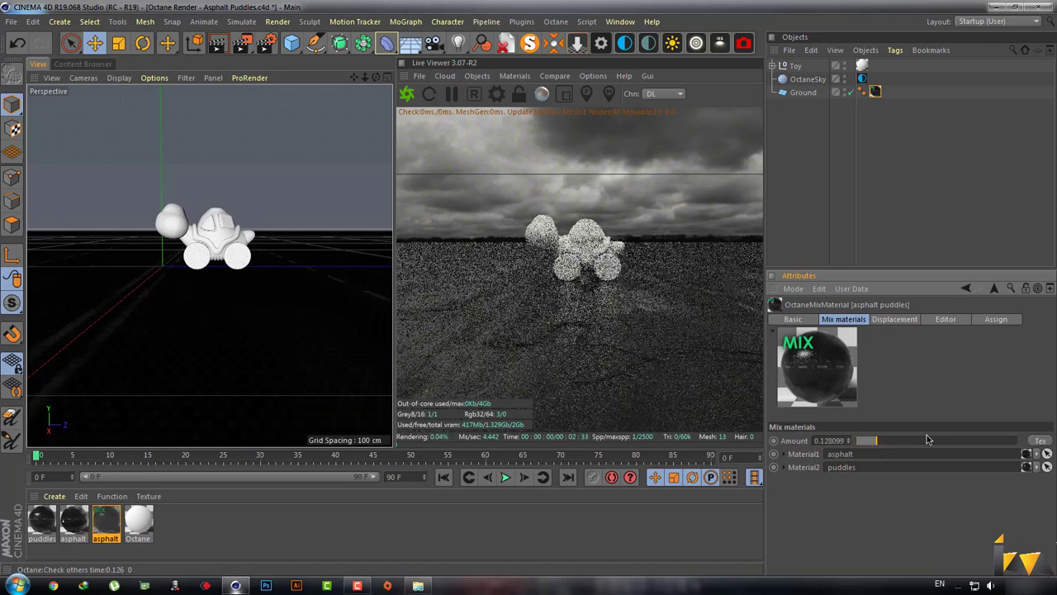
drag(927, 440, 1020, 440)
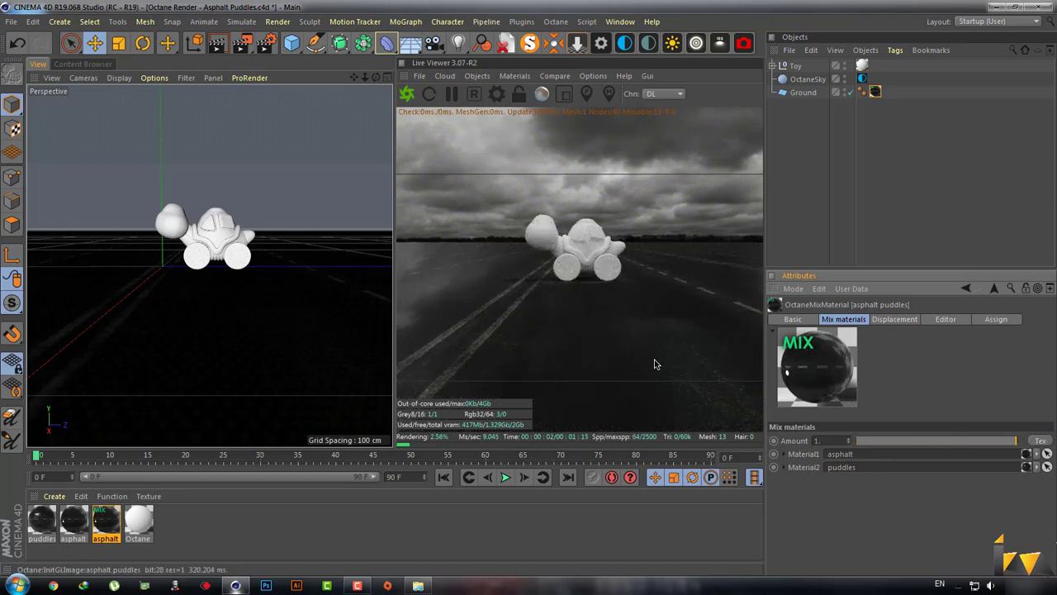
mouse_move(955, 441)
mouse_down()
mouse_move(977, 446)
mouse_move(856, 443)
mouse_up()
text(0.5)
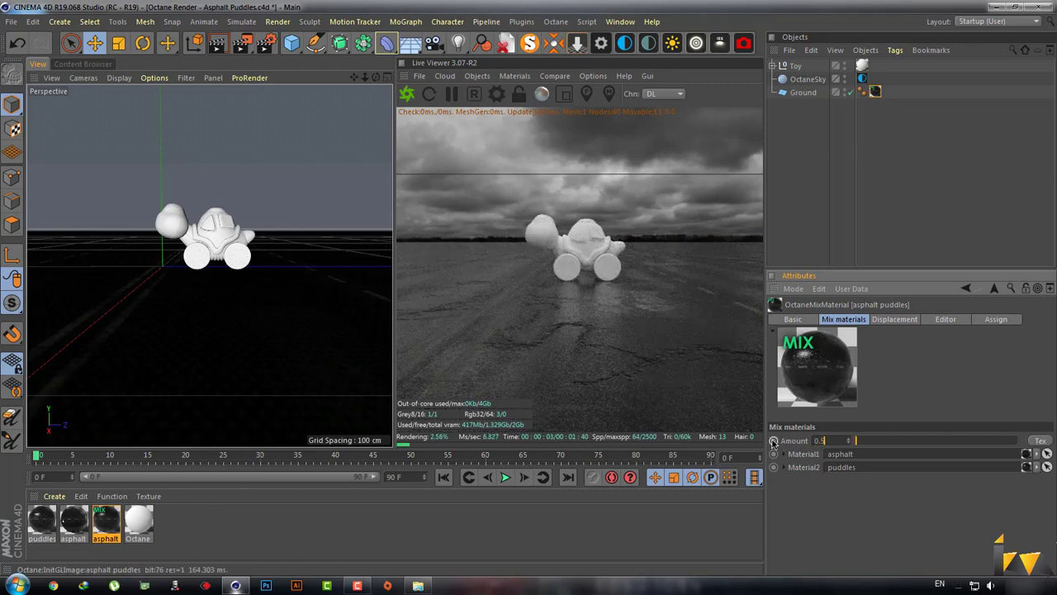
key(Return)
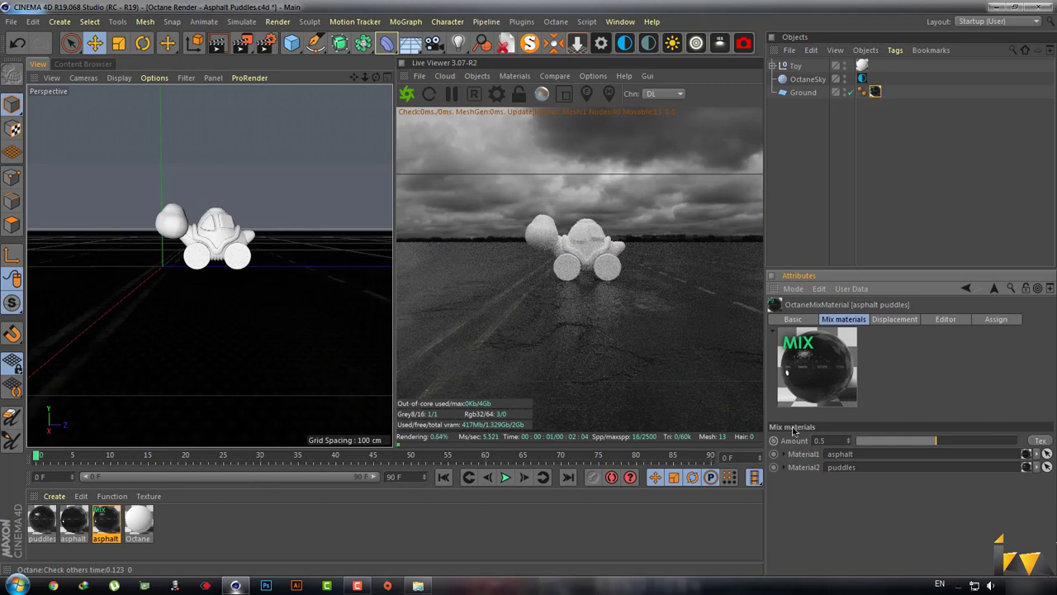
- Drive the mix Amount with an ImageTexture loading Puddlemap.jpg, with Type set to Float
click(1043, 444)
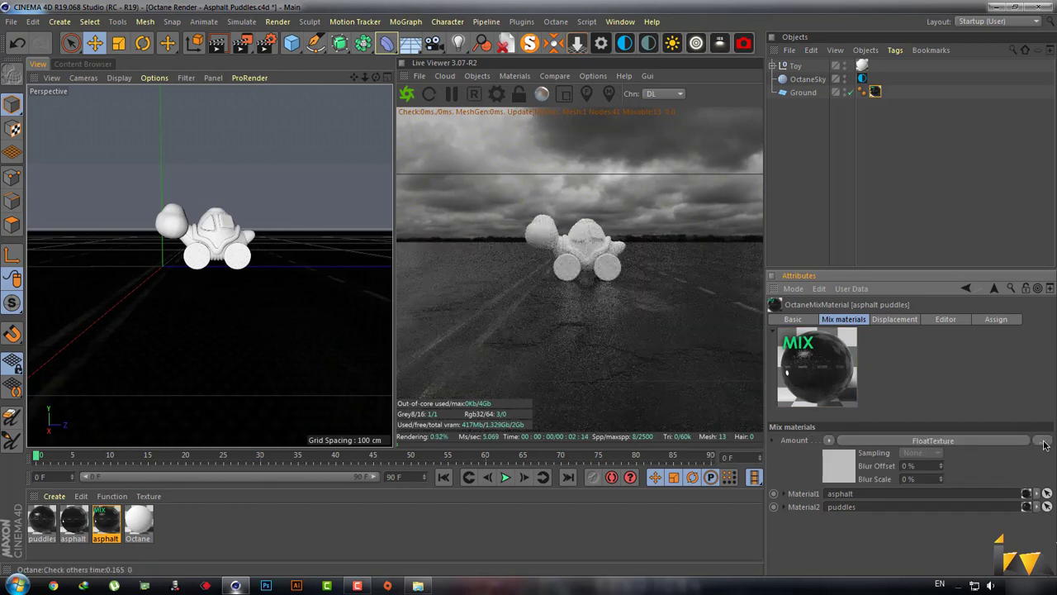
click(829, 439)
mouse_move(846, 347)
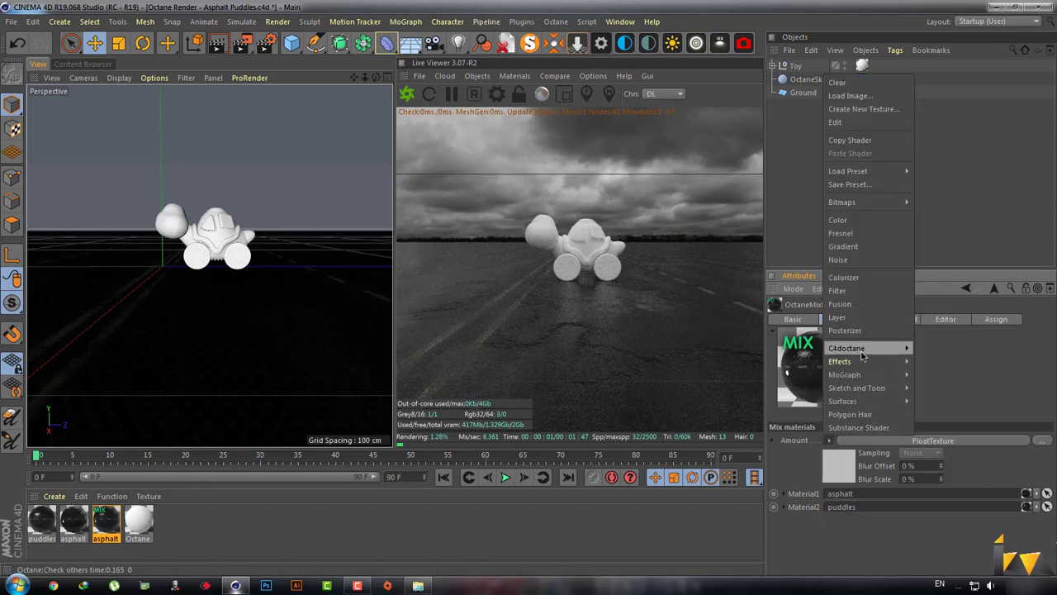
click(939, 250)
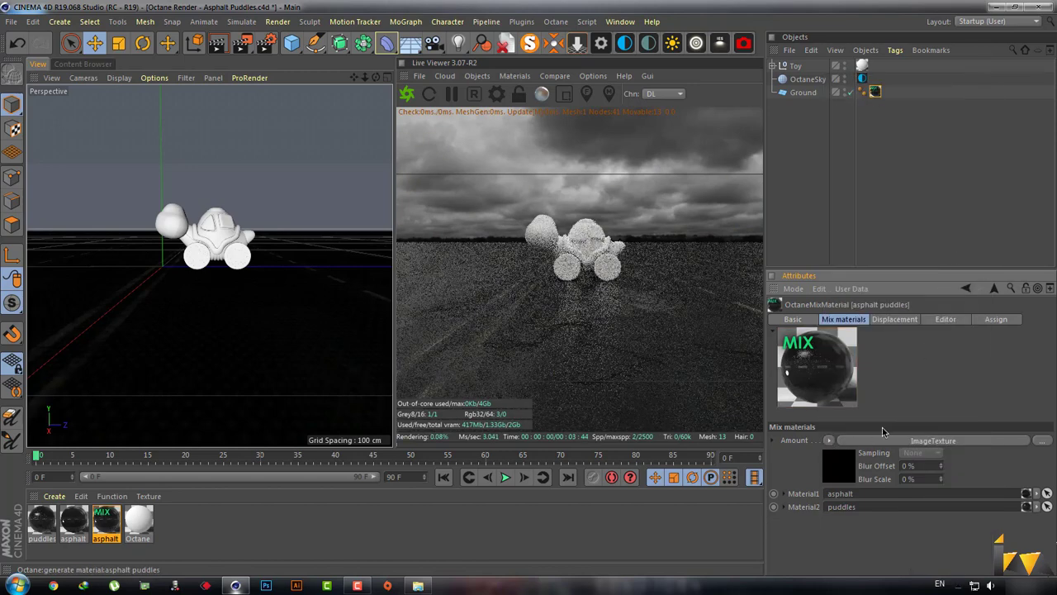
click(843, 465)
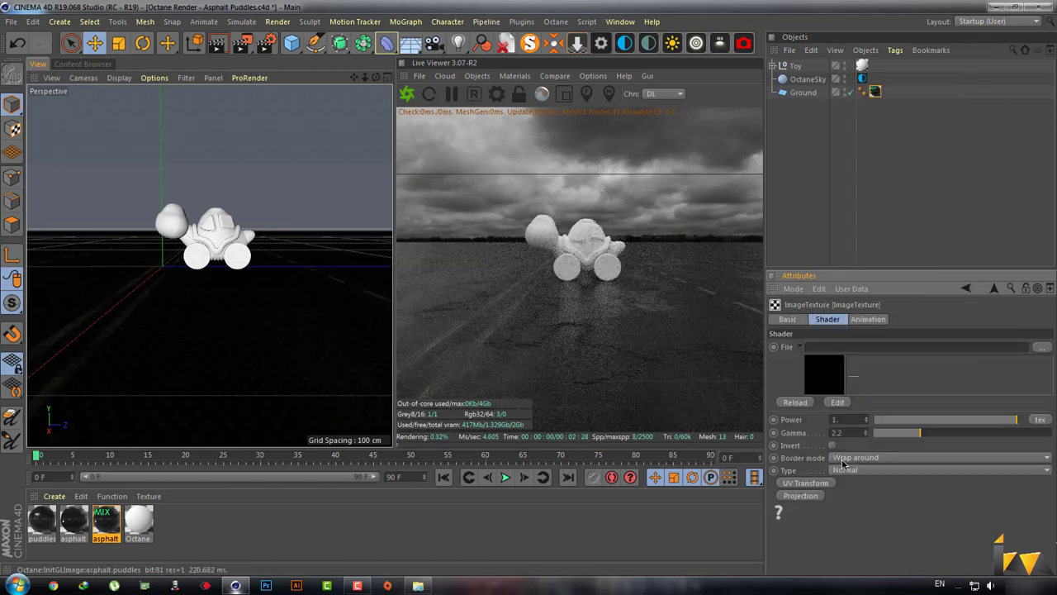
click(1041, 347)
double_click(316, 200)
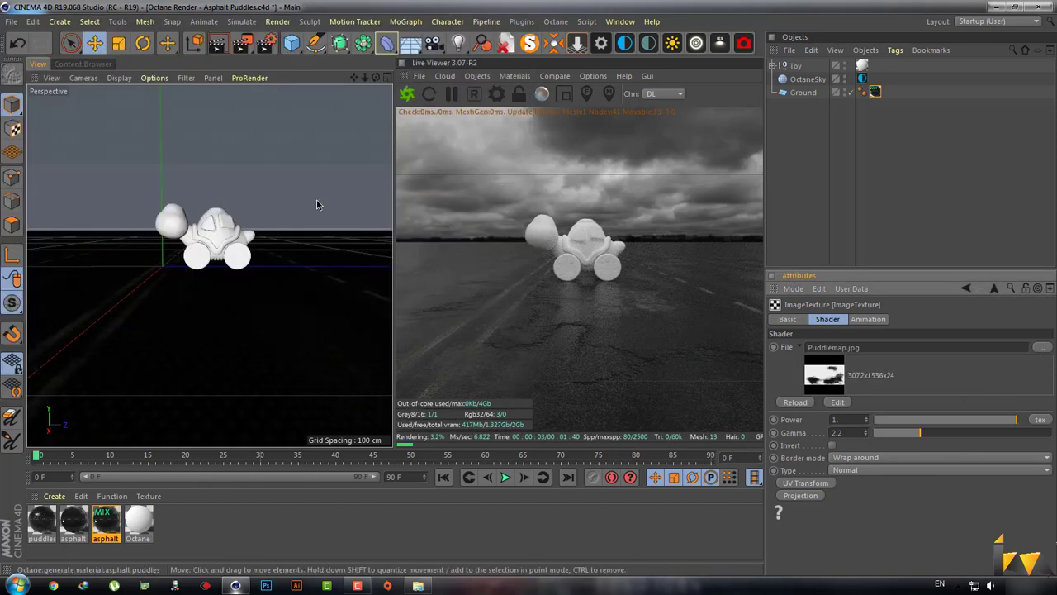
click(864, 470)
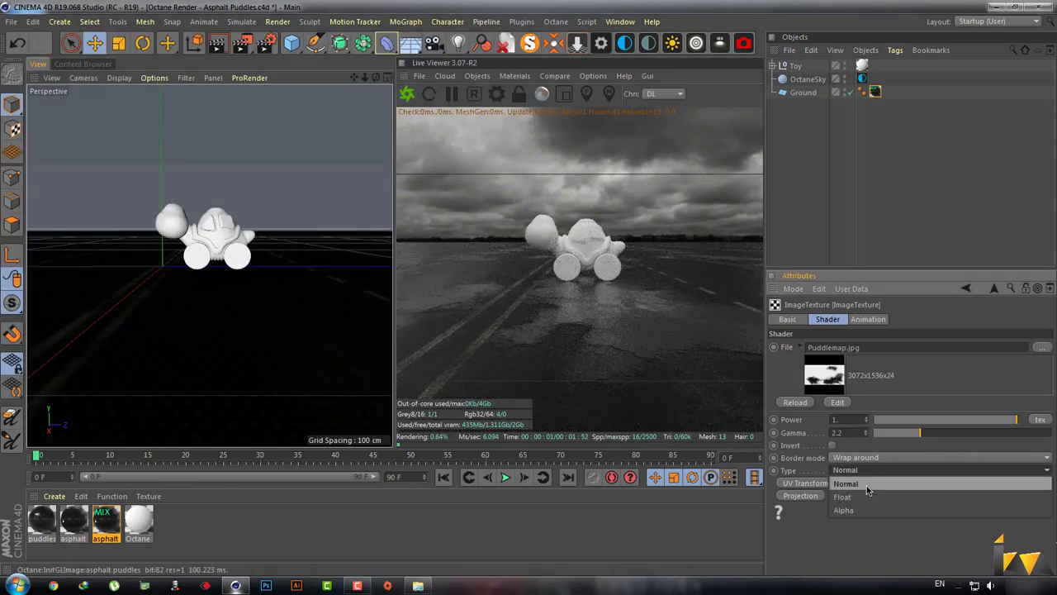
click(866, 495)
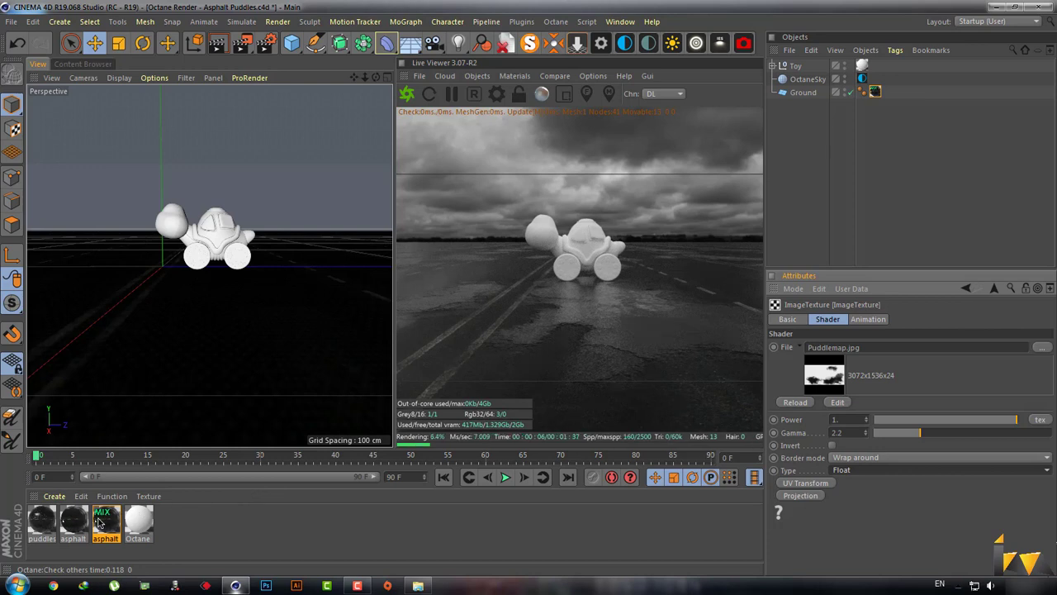
- Open the puddles material beside the render and show its bump MixTexture settings
double_click(42, 520)
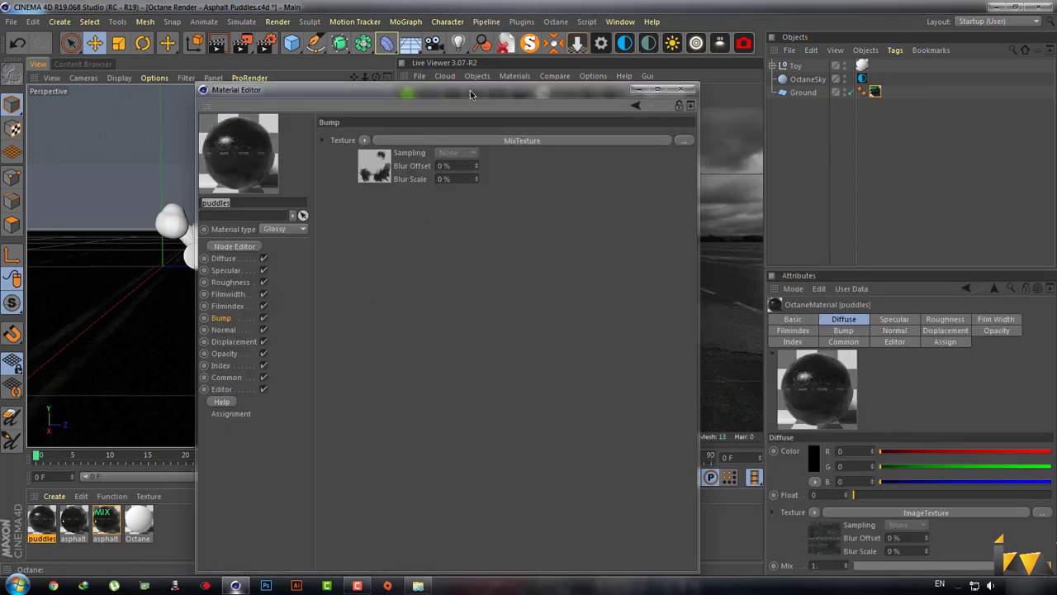
mouse_move(698, 83)
mouse_down()
mouse_move(546, 233)
mouse_move(568, 224)
mouse_up()
mouse_move(481, 238)
mouse_down()
mouse_move(418, 223)
mouse_move(339, 294)
mouse_up()
click(312, 319)
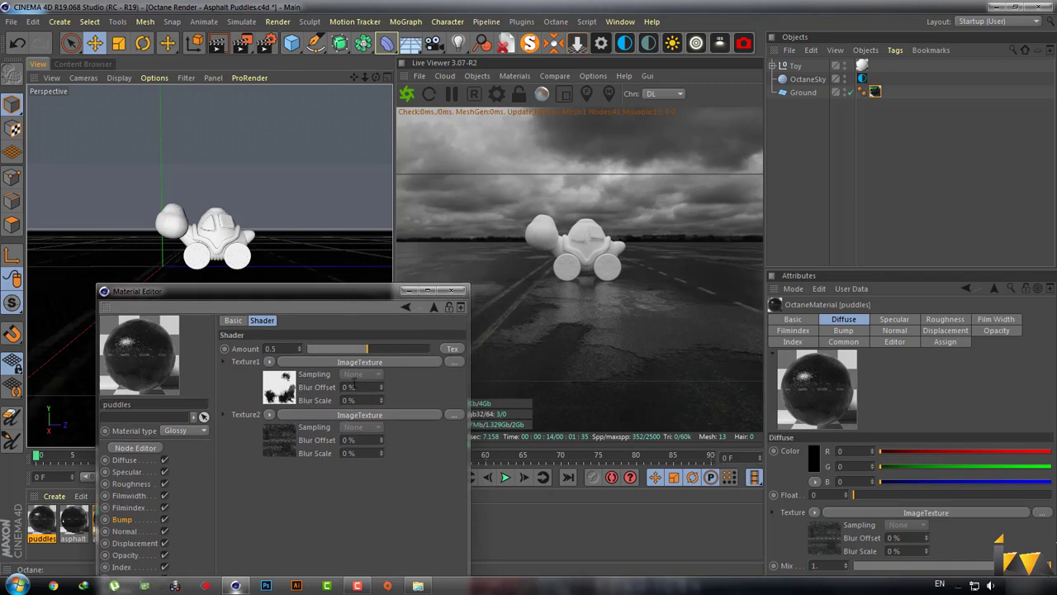
- Try bump mix amounts from 0 to 1, commit 0.3, and close the material editor
drag(370, 354, 297, 352)
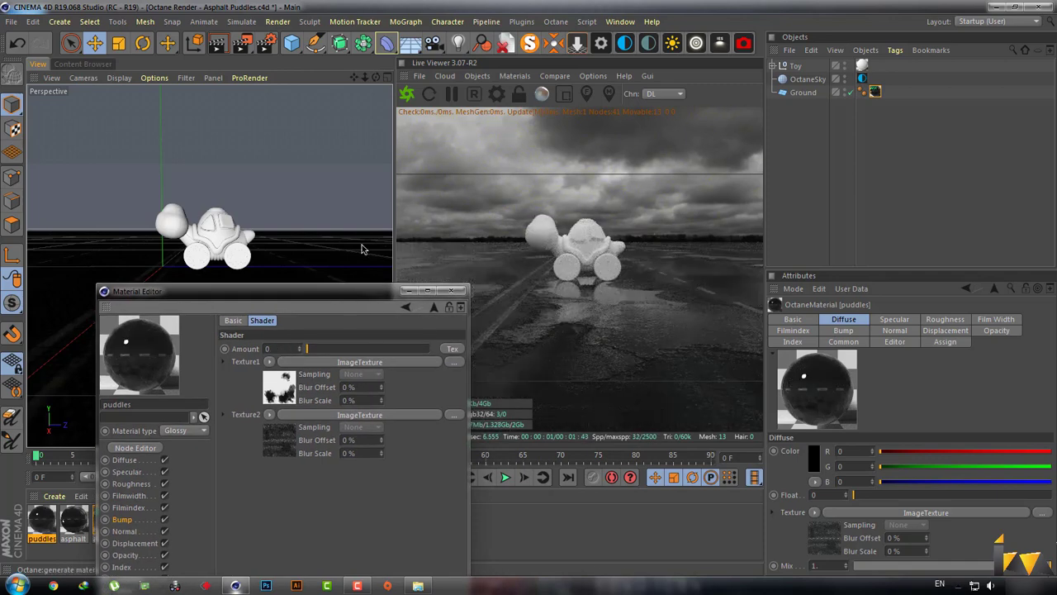
alt+drag(219, 250, 276, 264)
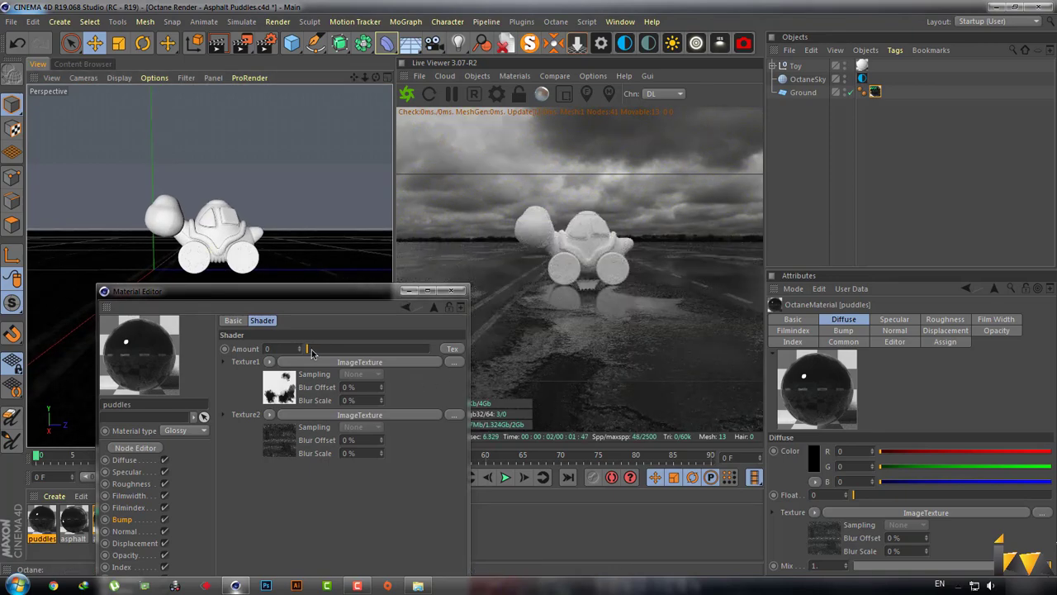
drag(310, 351, 428, 351)
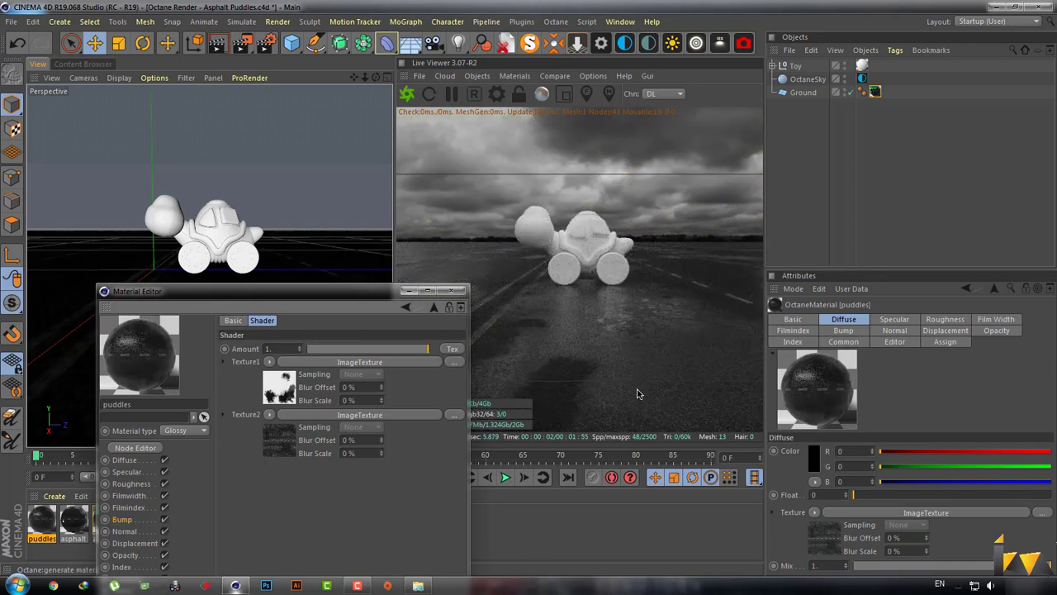
drag(428, 350, 362, 350)
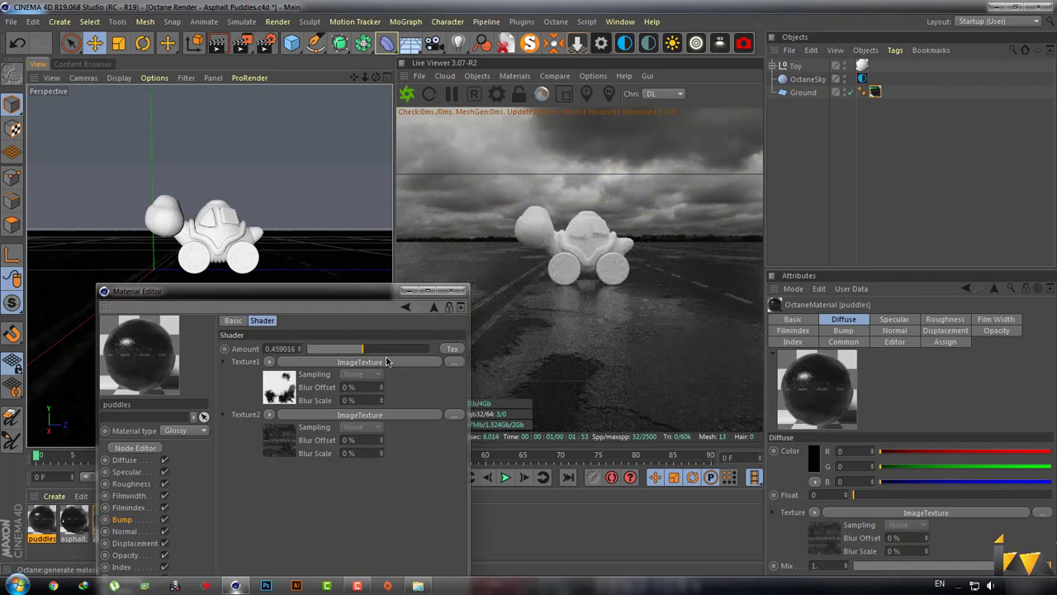
drag(362, 351, 307, 350)
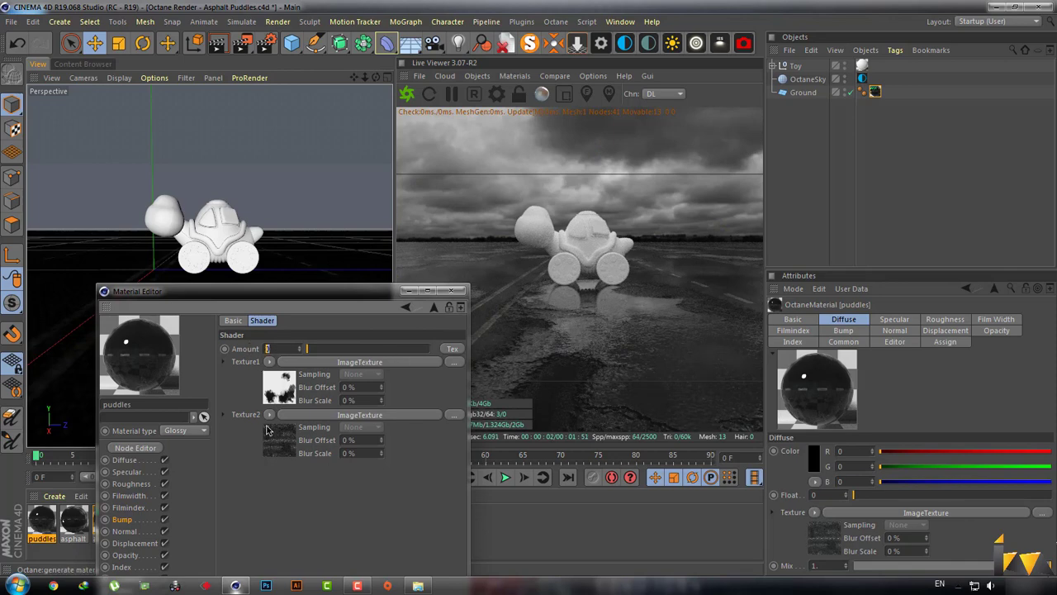
text(.3)
key(Return)
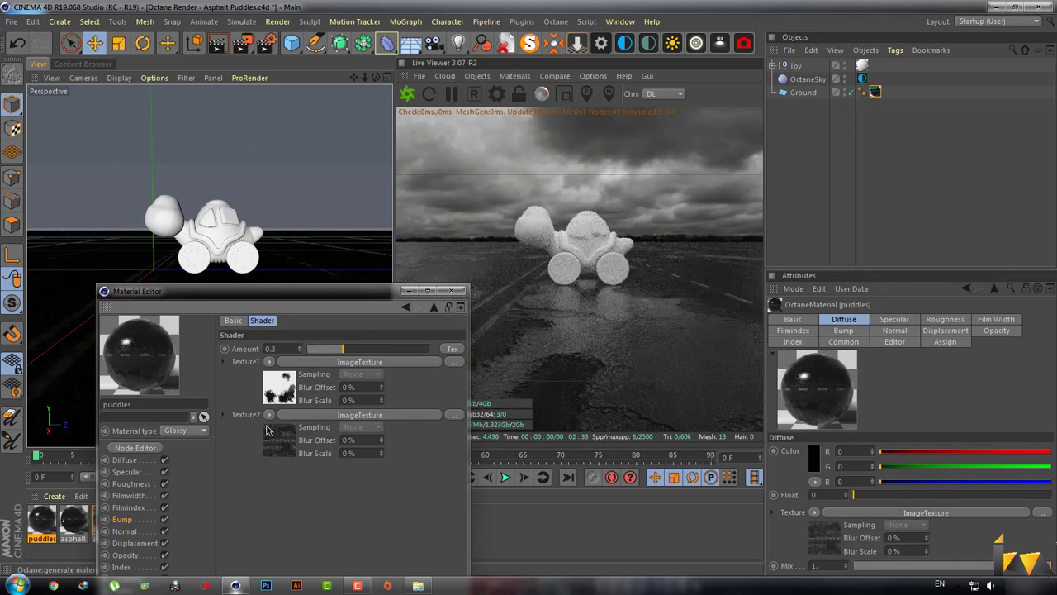
click(452, 293)
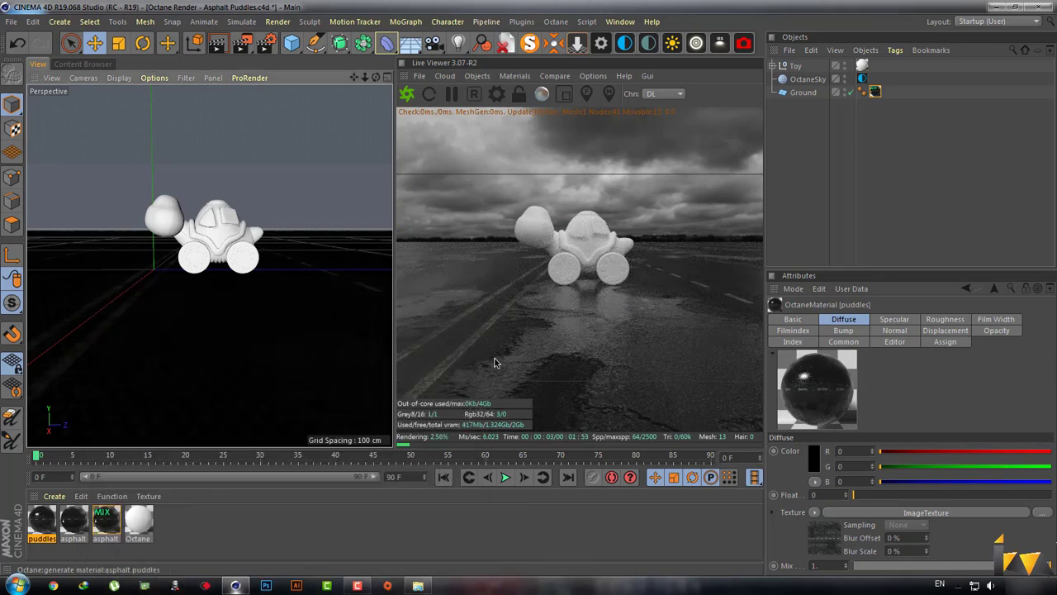
- Zoom in on the toy car and orbit to a low, angled side view
scroll(231, 250, up, 3)
scroll(233, 250, up, 3)
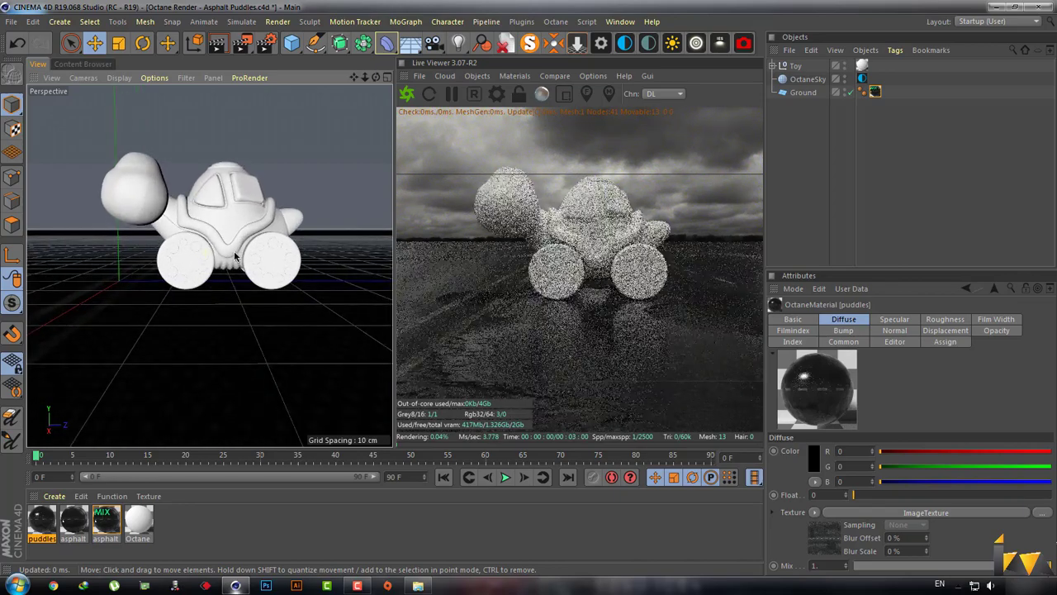
alt+drag(229, 250, 264, 242)
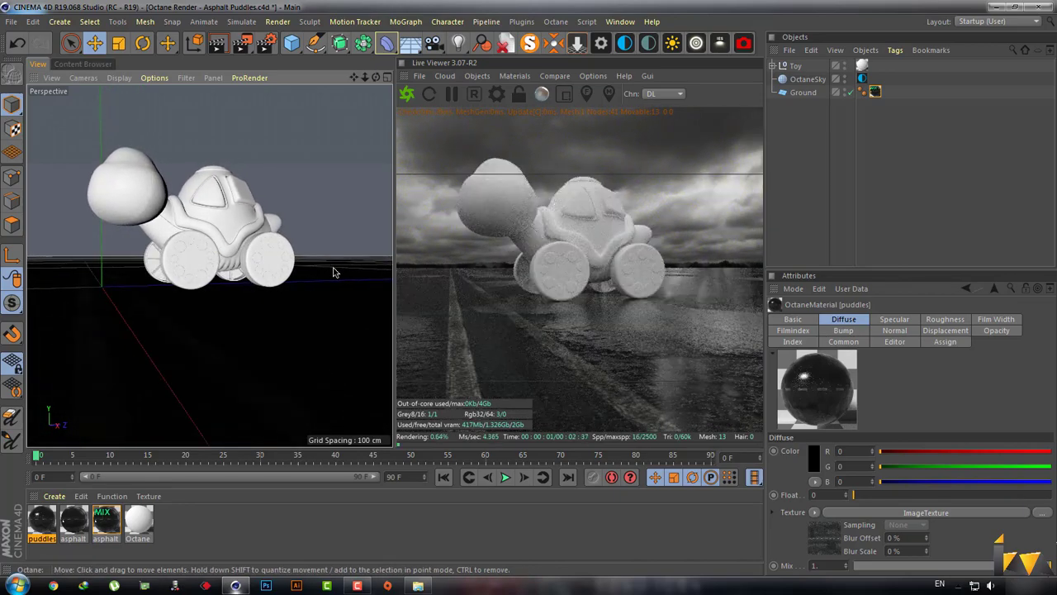
alt+drag(228, 262, 218, 265)
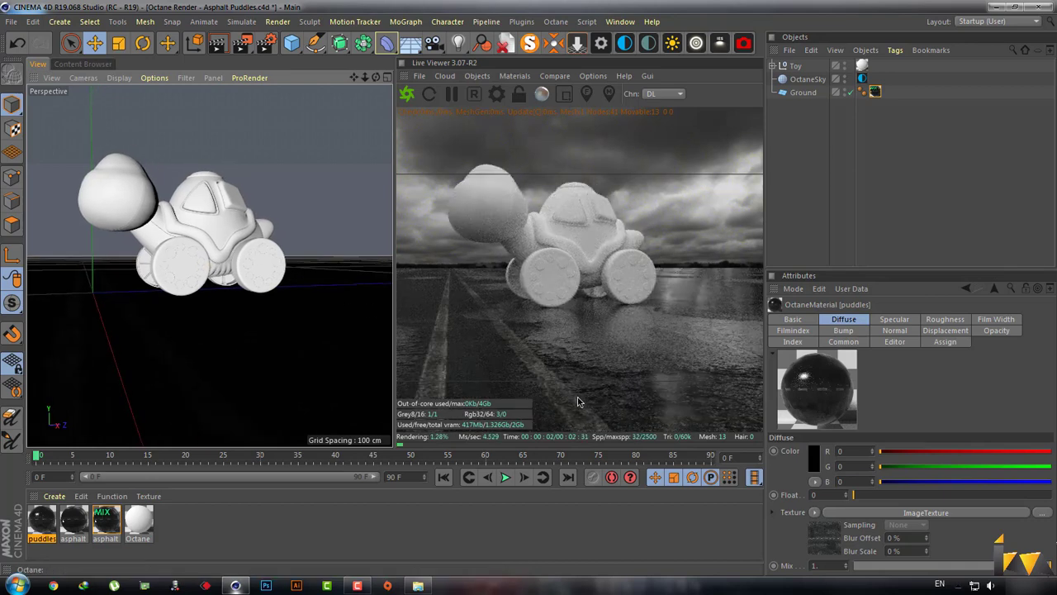
- Set the asphalt material's Specular float to 0.1, then close its material editor
double_click(73, 520)
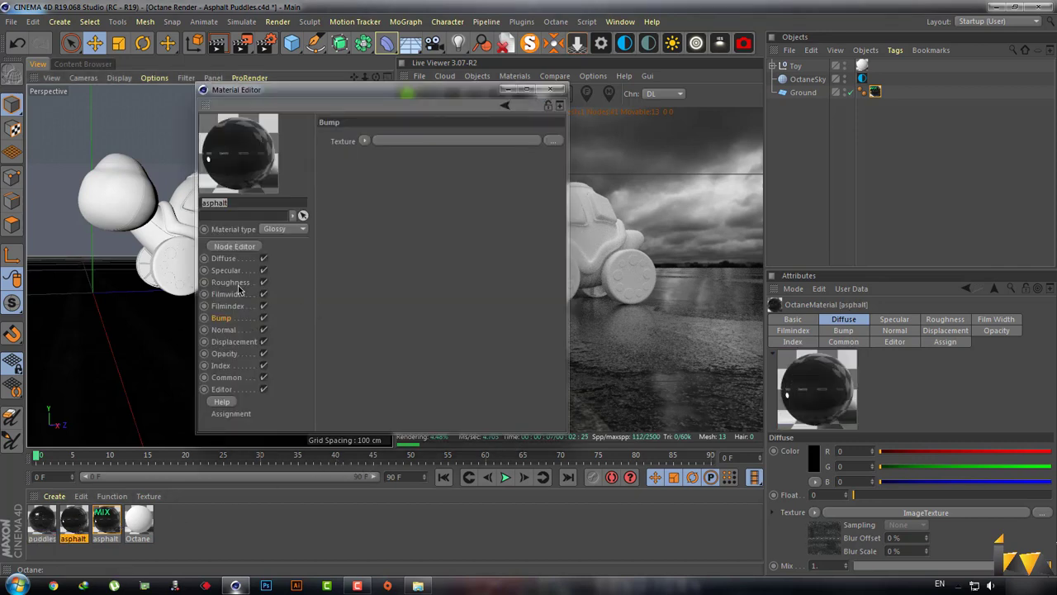
click(225, 271)
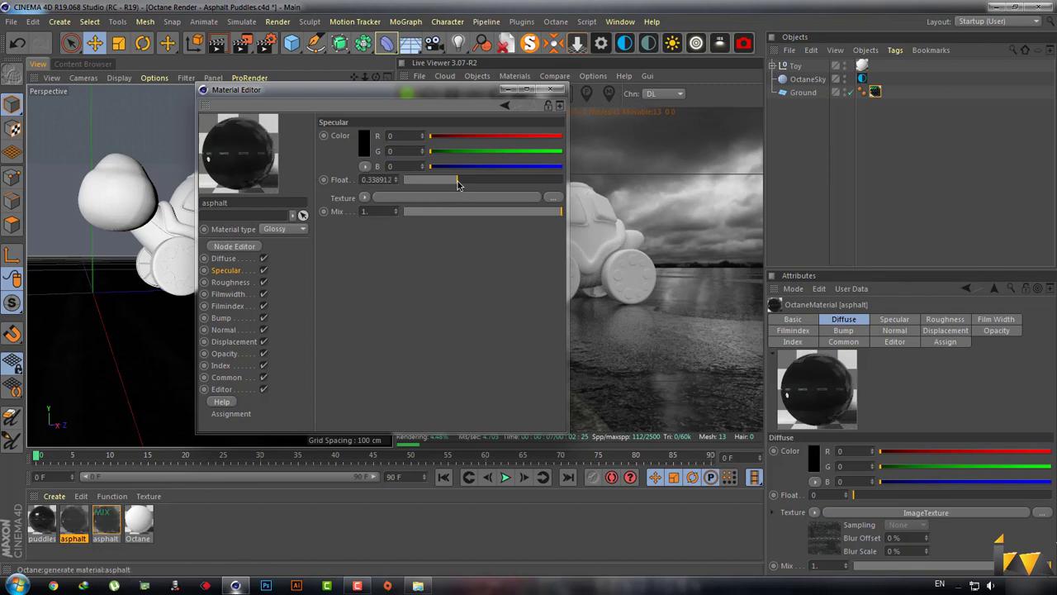
drag(454, 180, 427, 180)
double_click(363, 180)
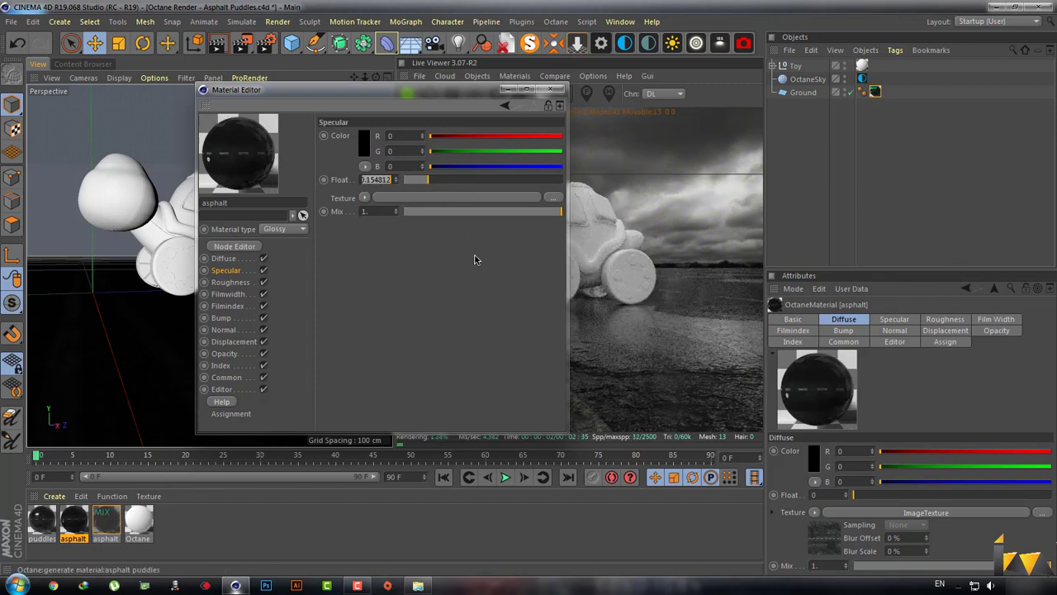
text(0.3)
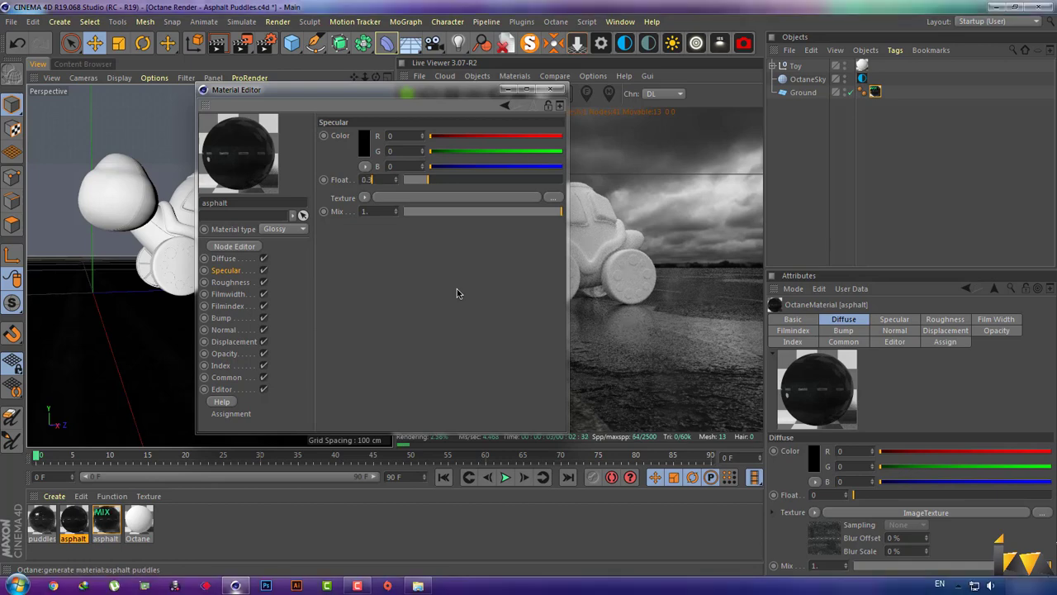
key(Return)
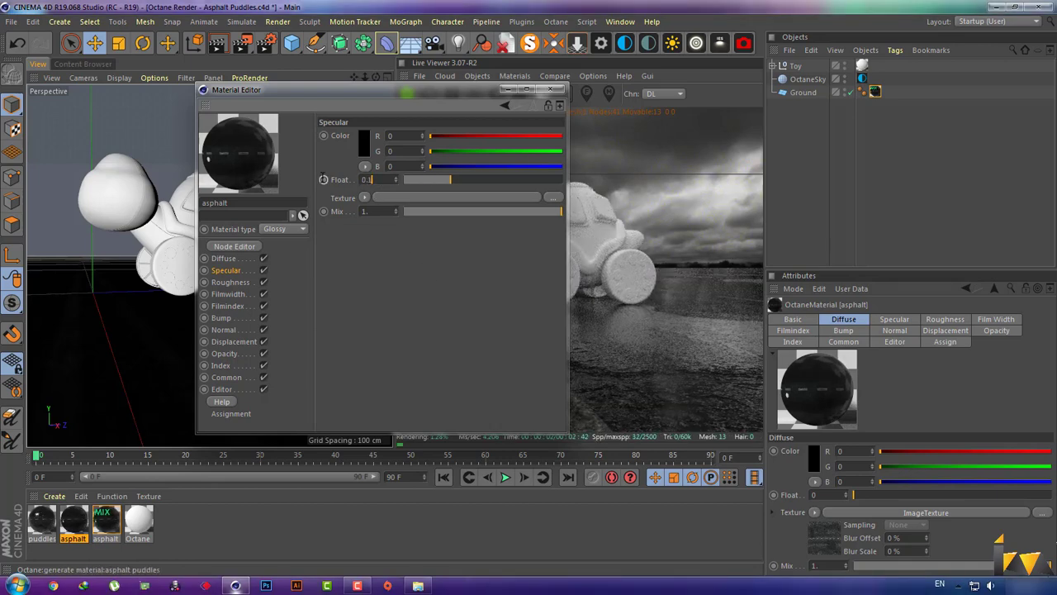
key(Return)
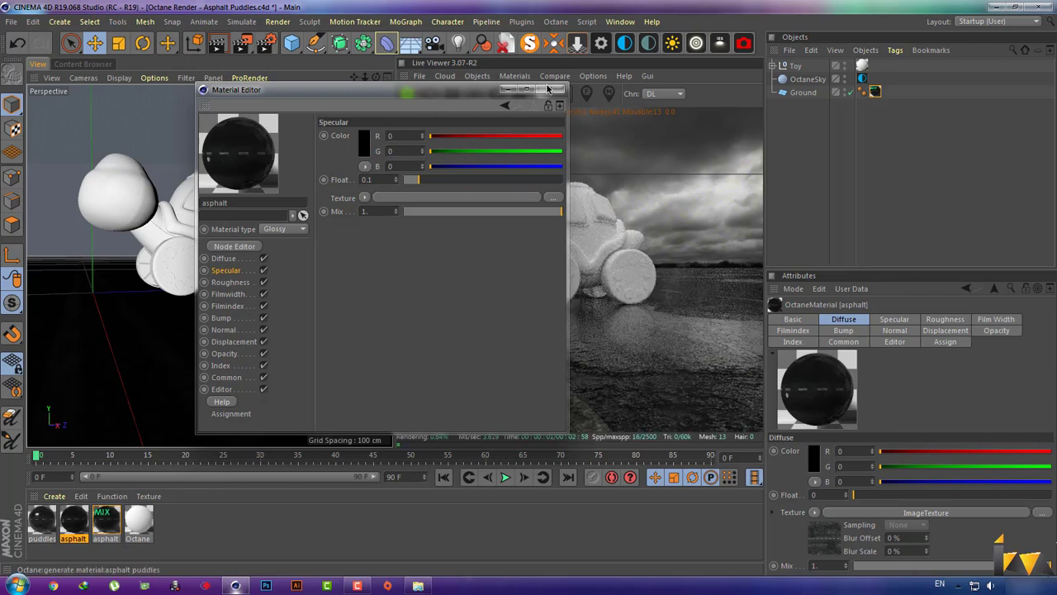
click(548, 88)
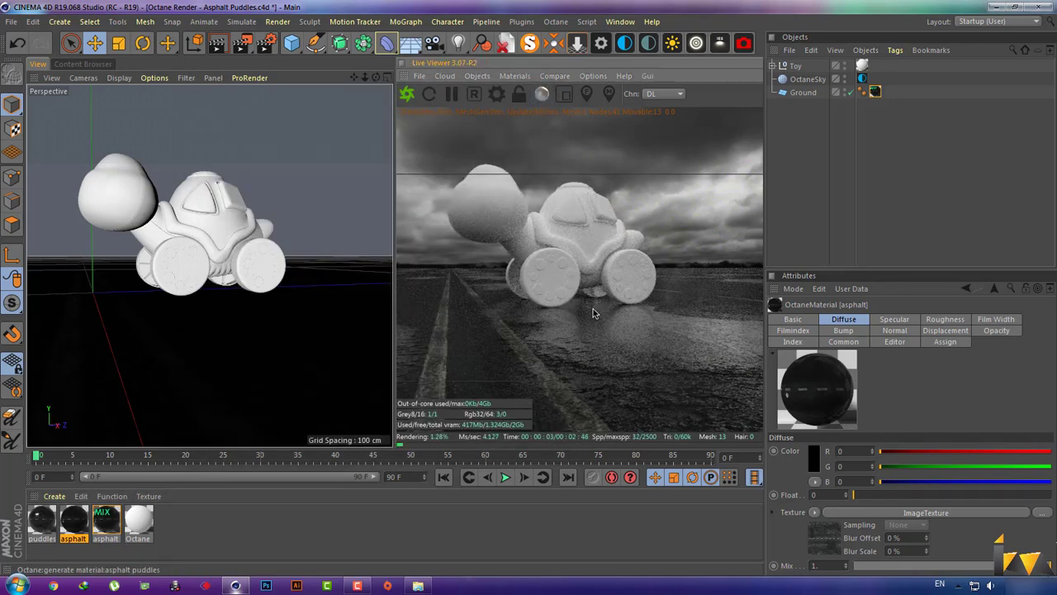
- Orbit down to a low view of the toy car with the road reaching the horizon
alt+drag(350, 276, 232, 300)
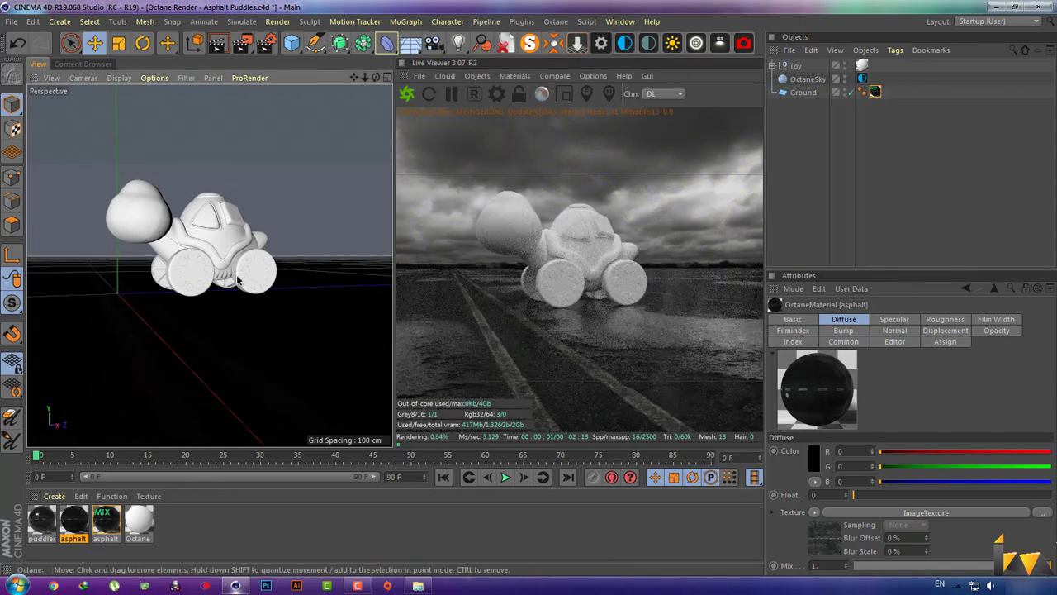
mouse_move(239, 281)
alt+mouse_down()
mouse_move(259, 289)
mouse_move(248, 269)
mouse_move(250, 295)
alt+mouse_up()
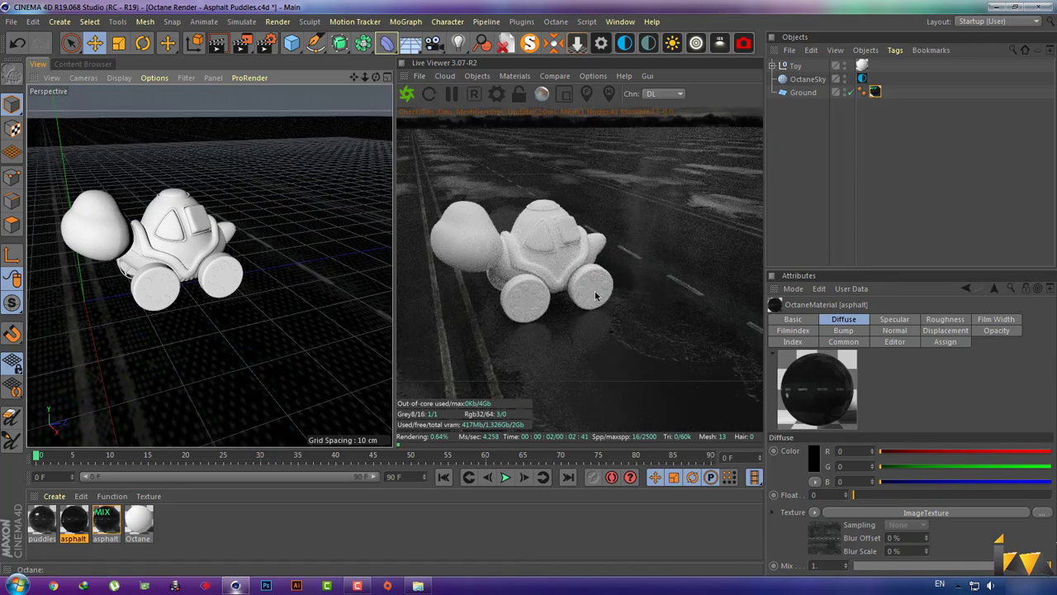
mouse_move(239, 302)
alt+mouse_down()
mouse_move(235, 260)
mouse_move(254, 242)
mouse_move(246, 255)
alt+mouse_up()
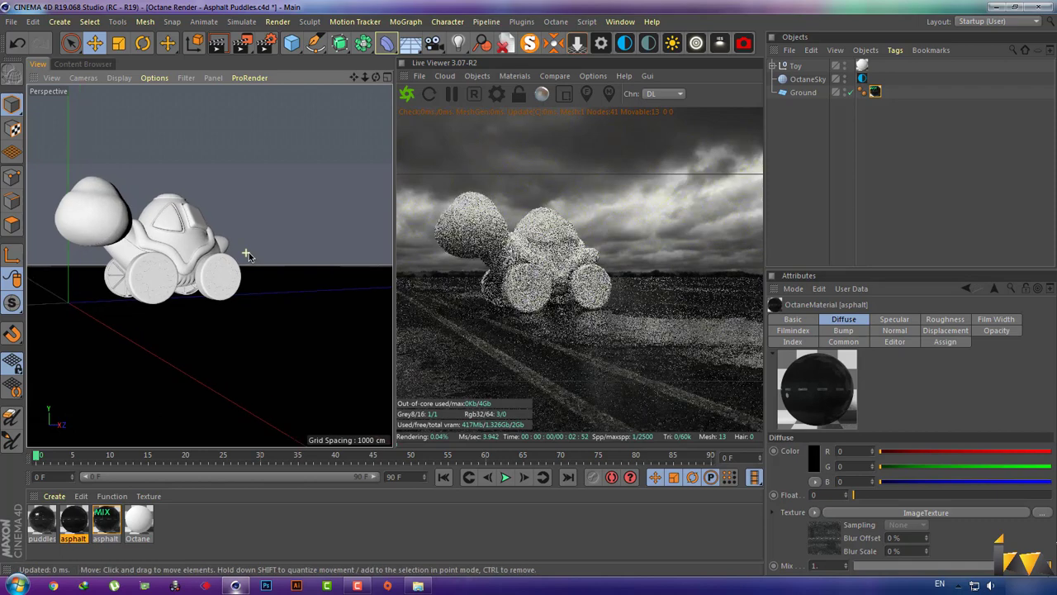
alt+drag(246, 255, 250, 257)
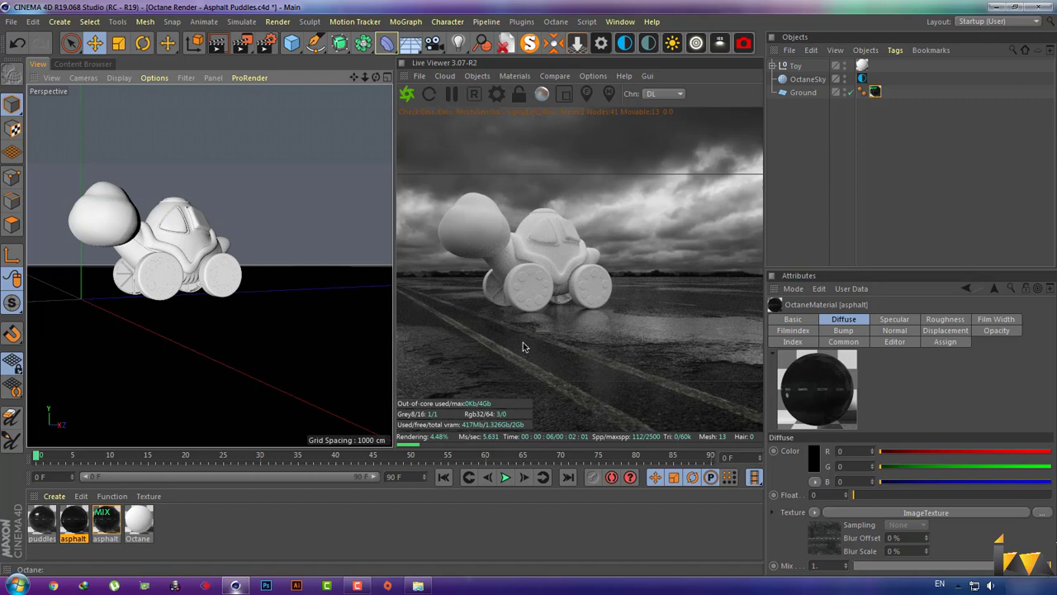
double_click(45, 520)
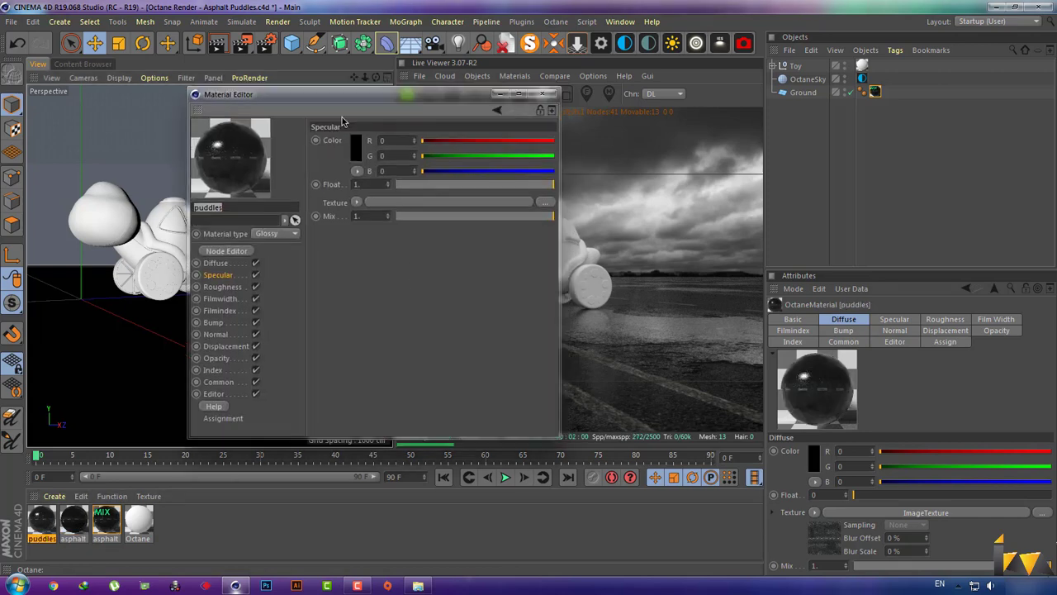
drag(330, 89, 208, 130)
click(100, 358)
click(256, 206)
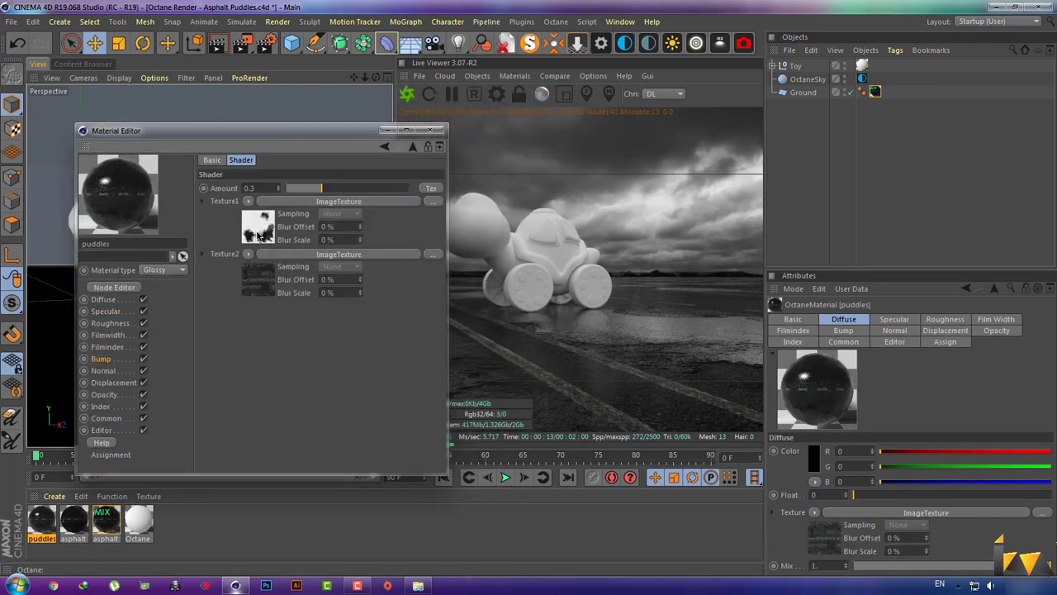
drag(321, 188, 313, 189)
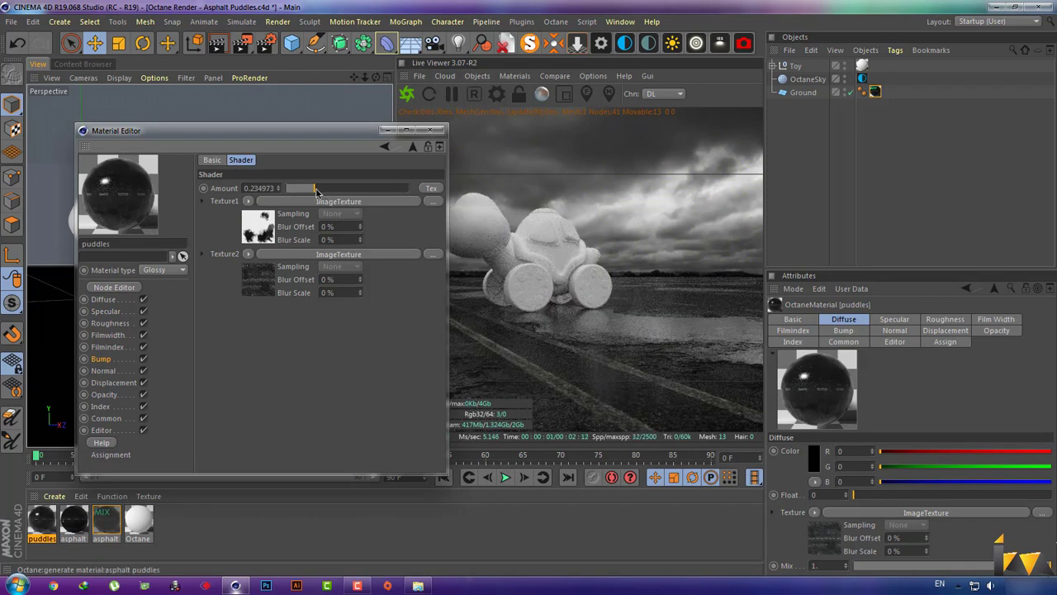
drag(315, 188, 411, 188)
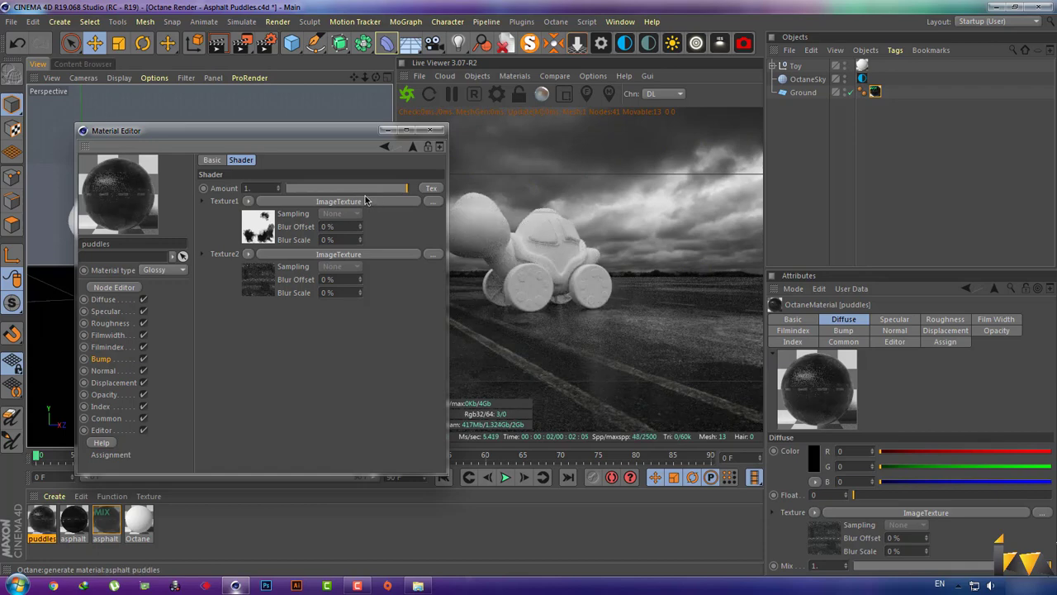
click(285, 189)
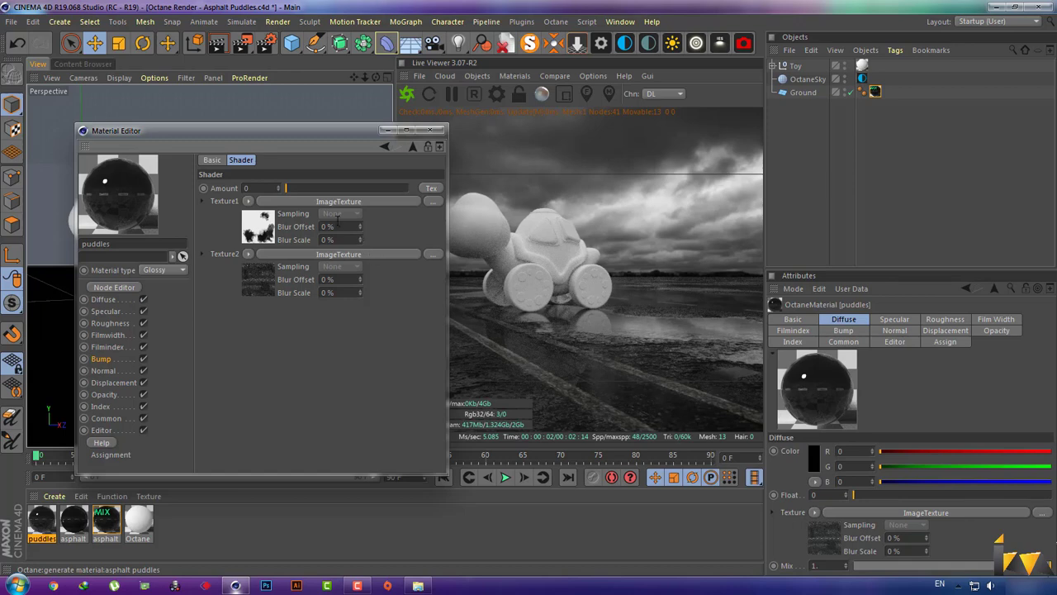
drag(291, 188, 297, 188)
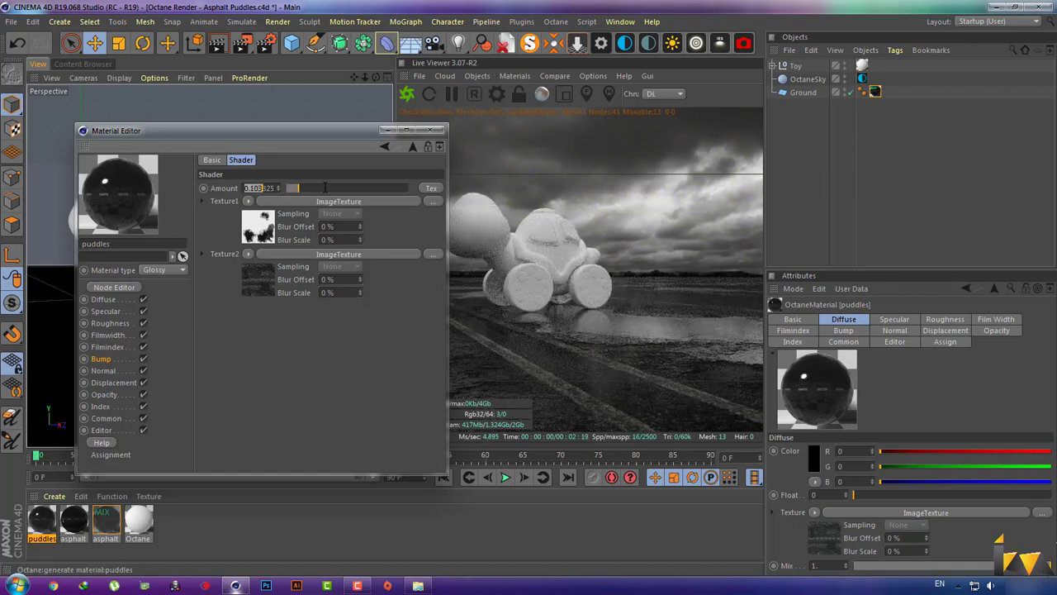
double_click(260, 187)
text(0.3)
key(Return)
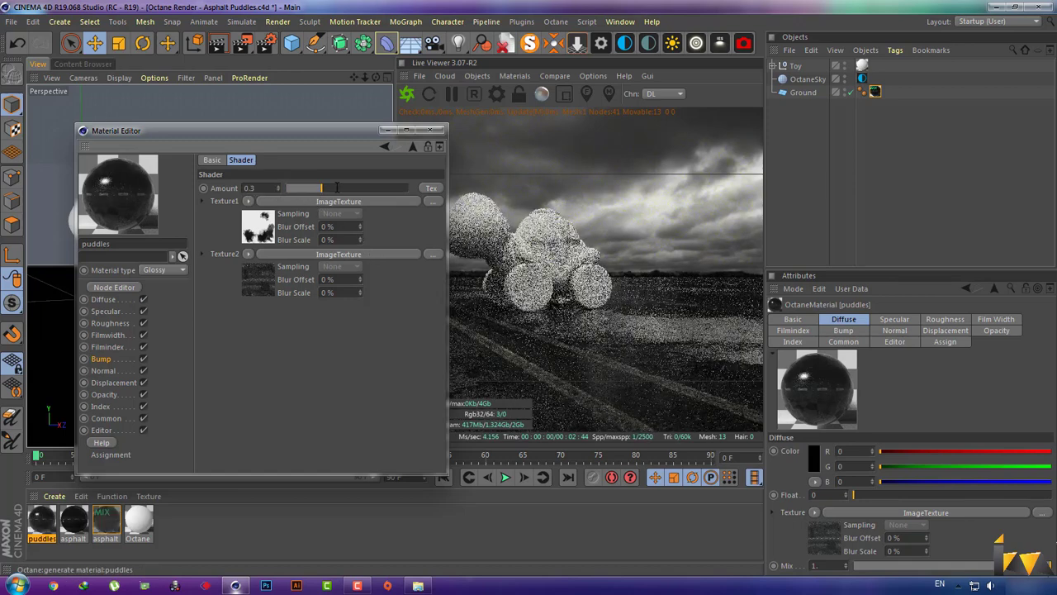
click(431, 133)
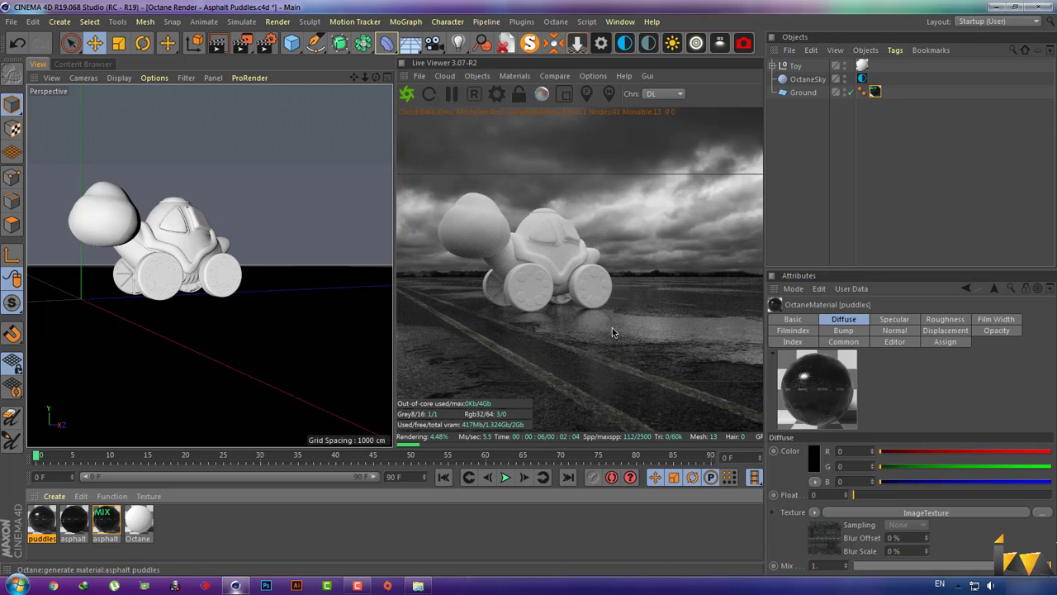
- Deselect the puddles material and select the MIX asphalt material to show its attributes
click(484, 543)
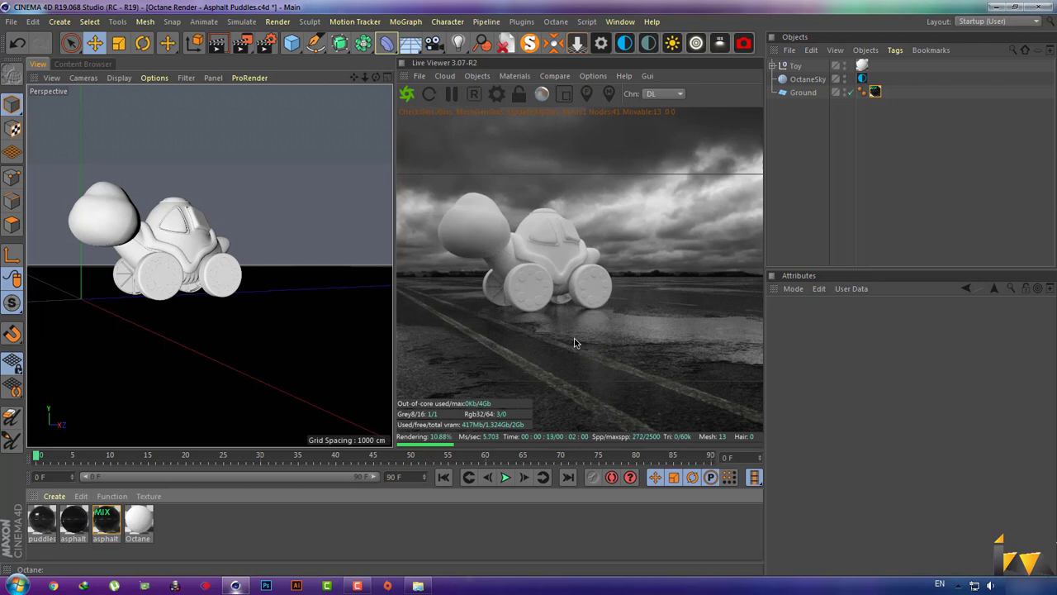
click(113, 517)
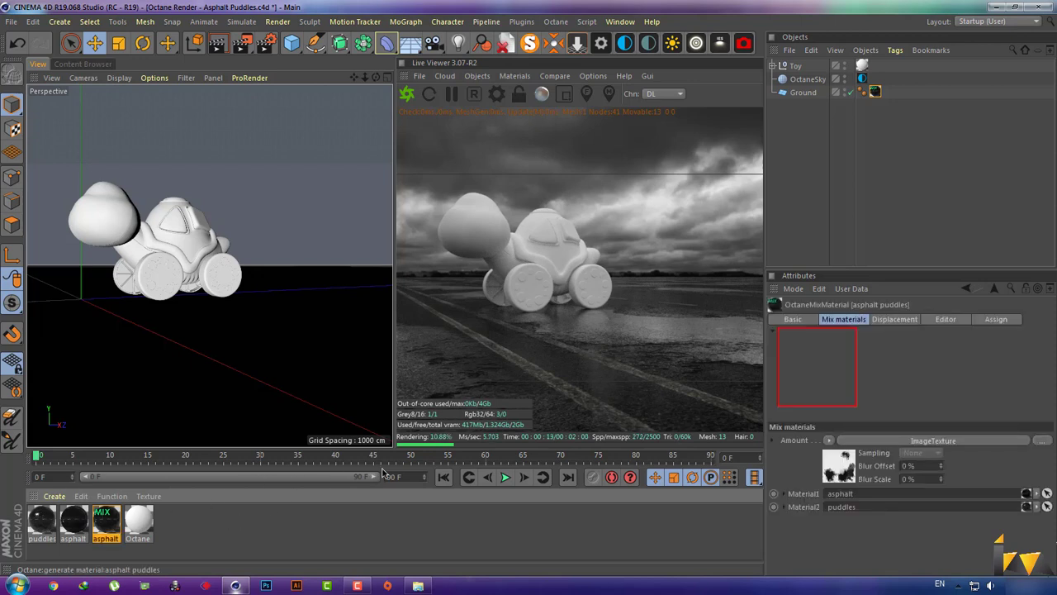